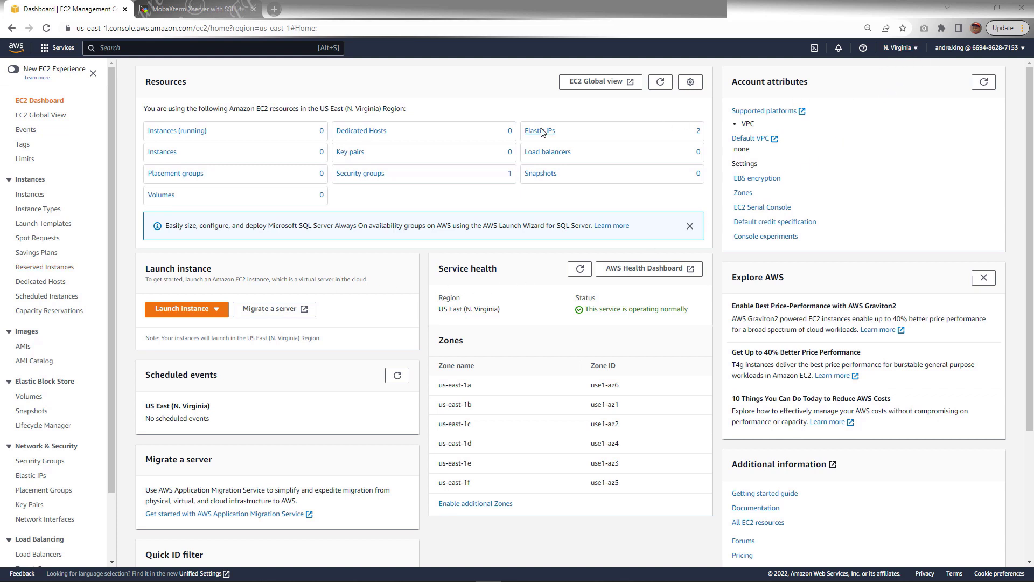
Search the console for "ec2" and close the results
click(233, 48)
text(ec)
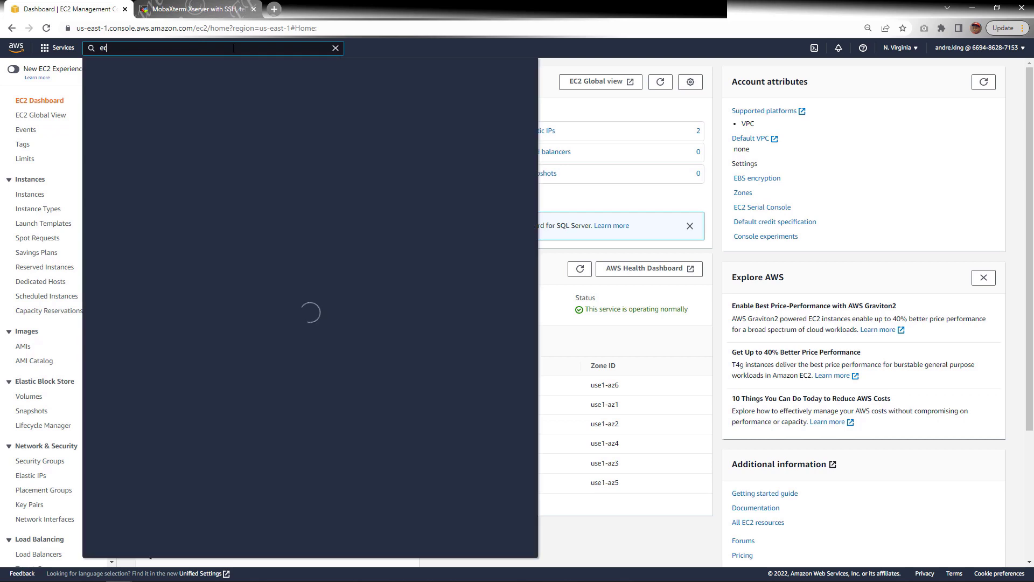
text(2)
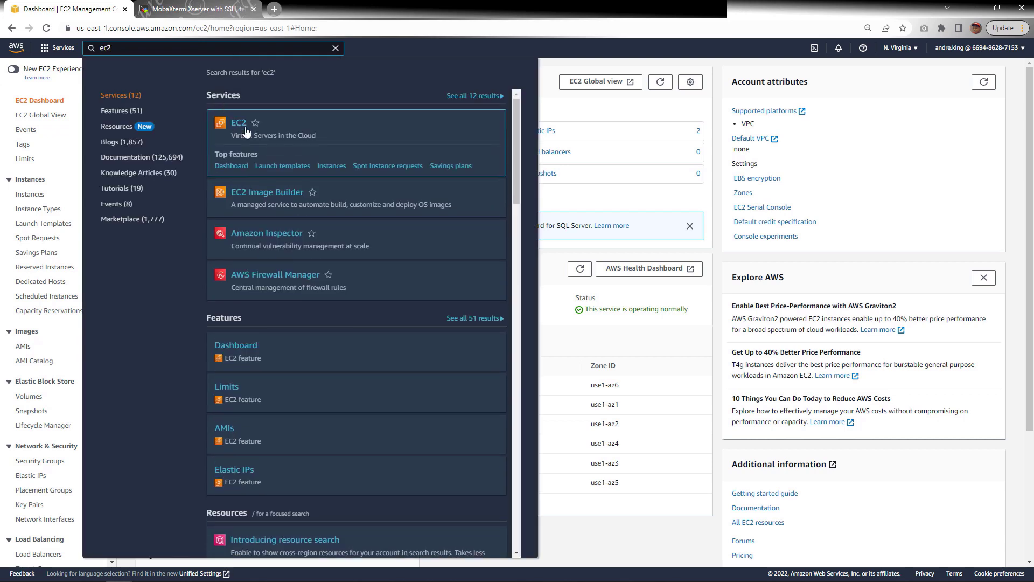
scroll(355, 323, down, 1)
click(574, 66)
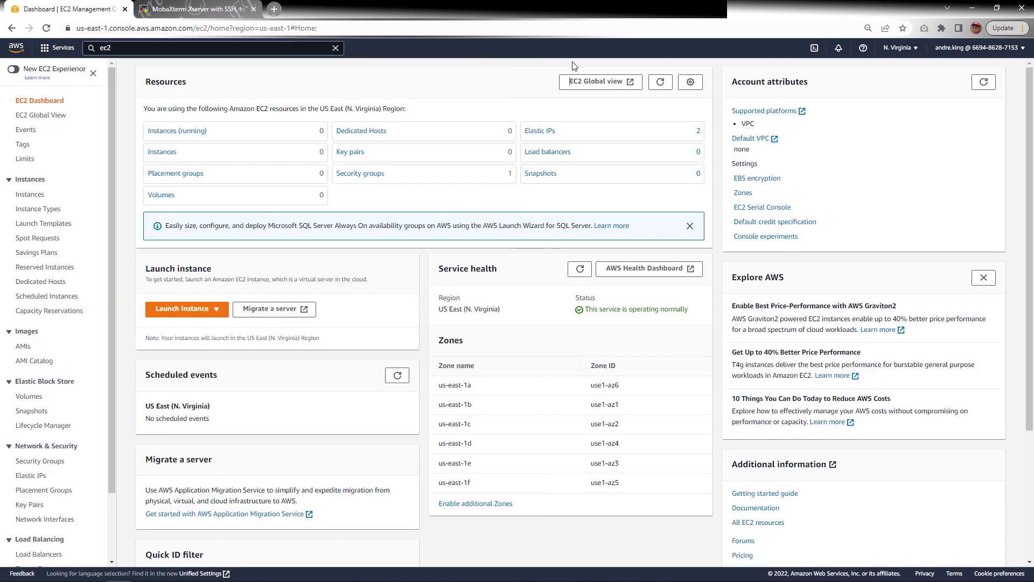
Open the EC2 instances list and start launching a new instance
click(154, 155)
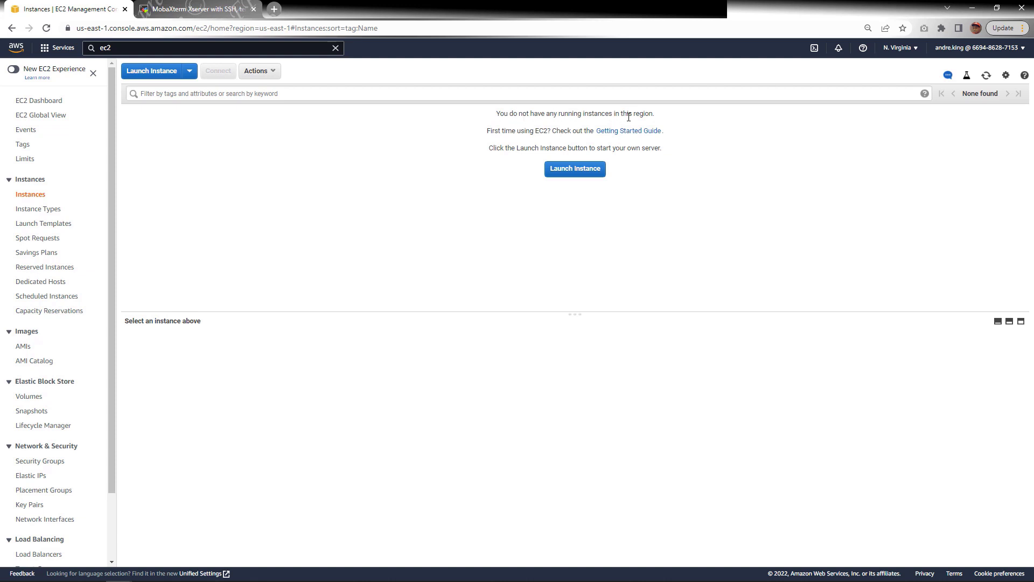
click(575, 169)
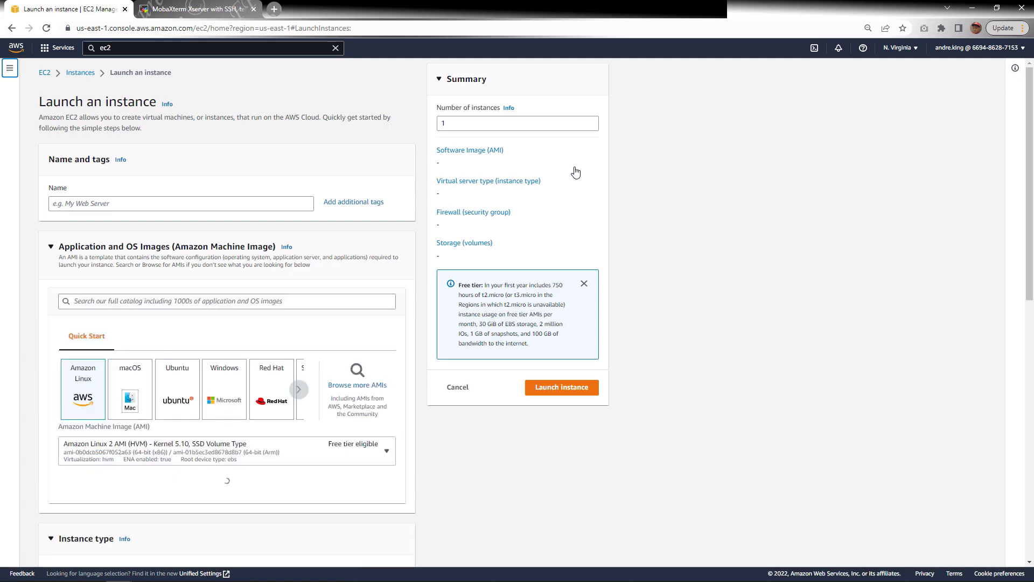
key(ctrl+plus)
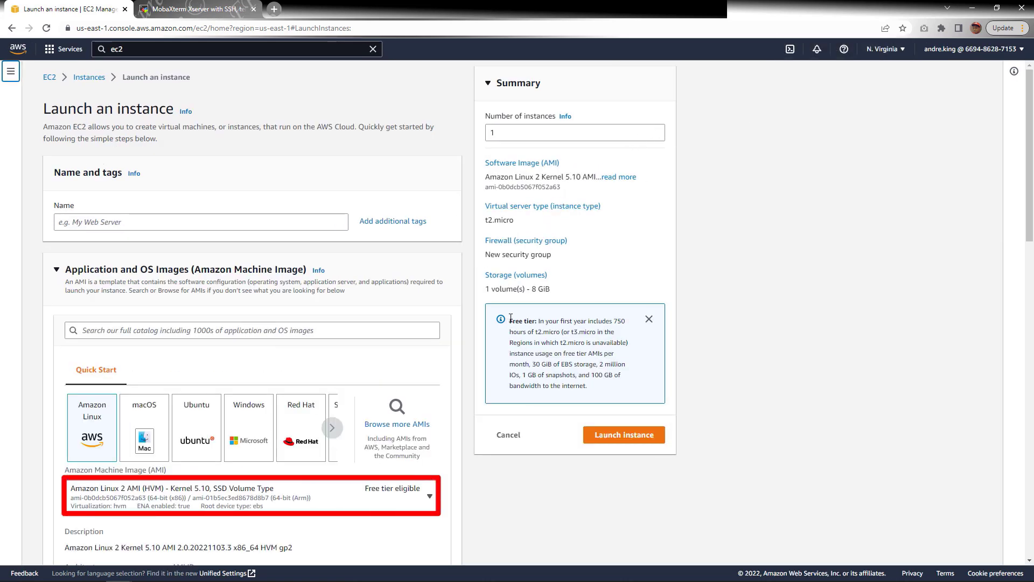
Review the free tier note and the list of available Amazon Linux machine images
mouse_move(511, 319)
mouse_down()
mouse_move(575, 348)
mouse_move(630, 347)
mouse_up()
click(722, 349)
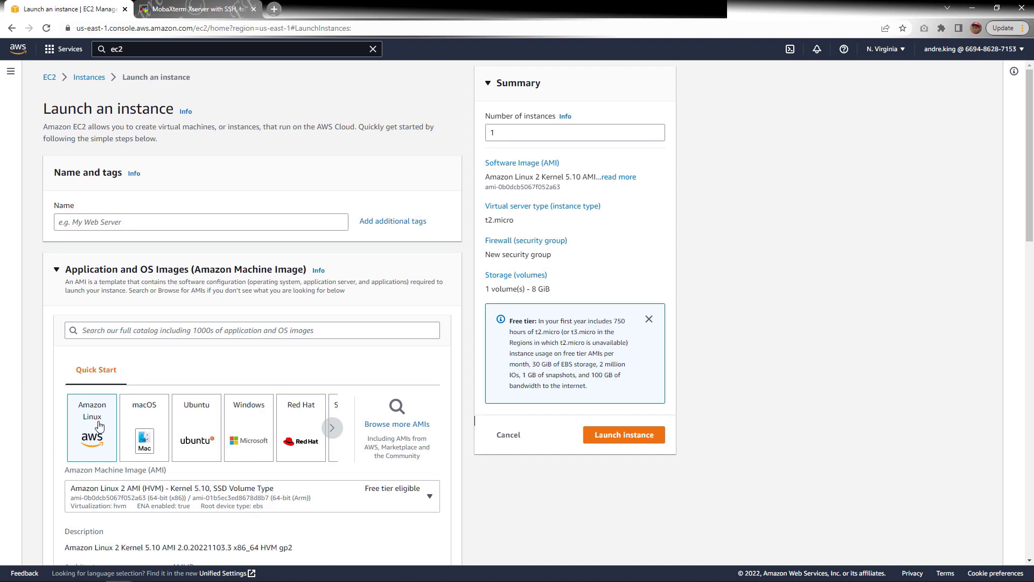
scroll(99, 427, down, 1)
click(402, 439)
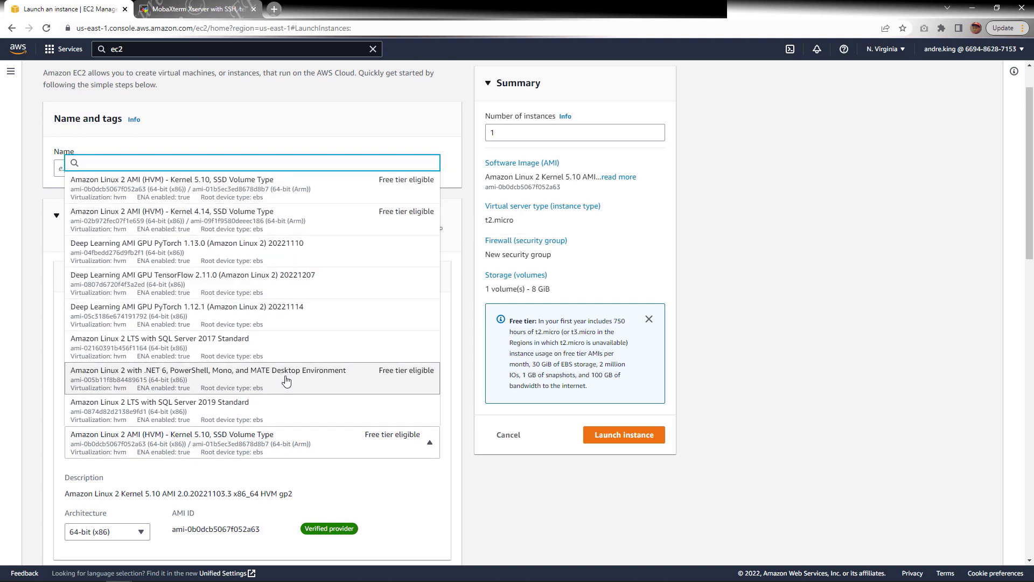
click(542, 511)
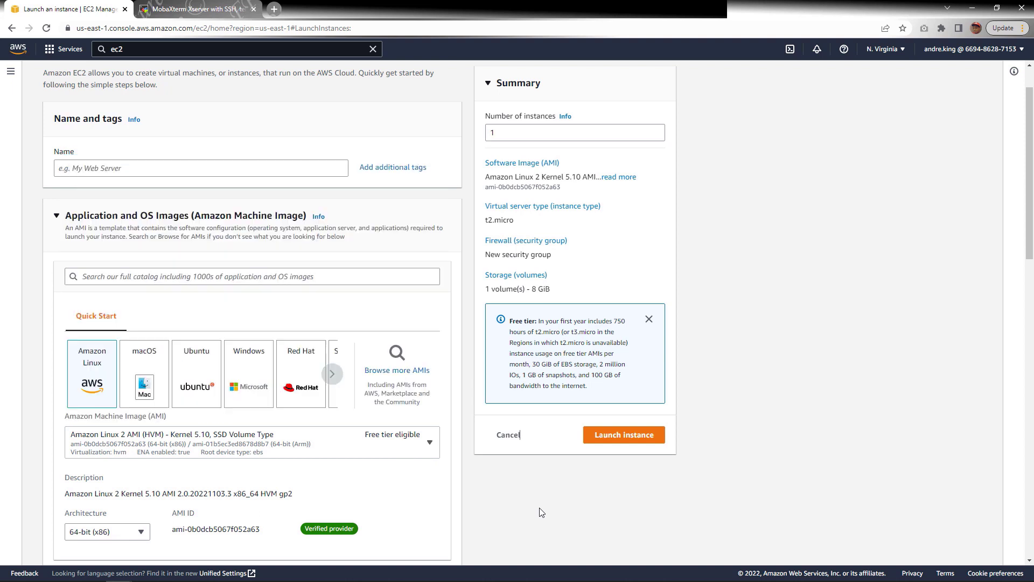
Name the new instance Linux-Server
click(137, 171)
text(L)
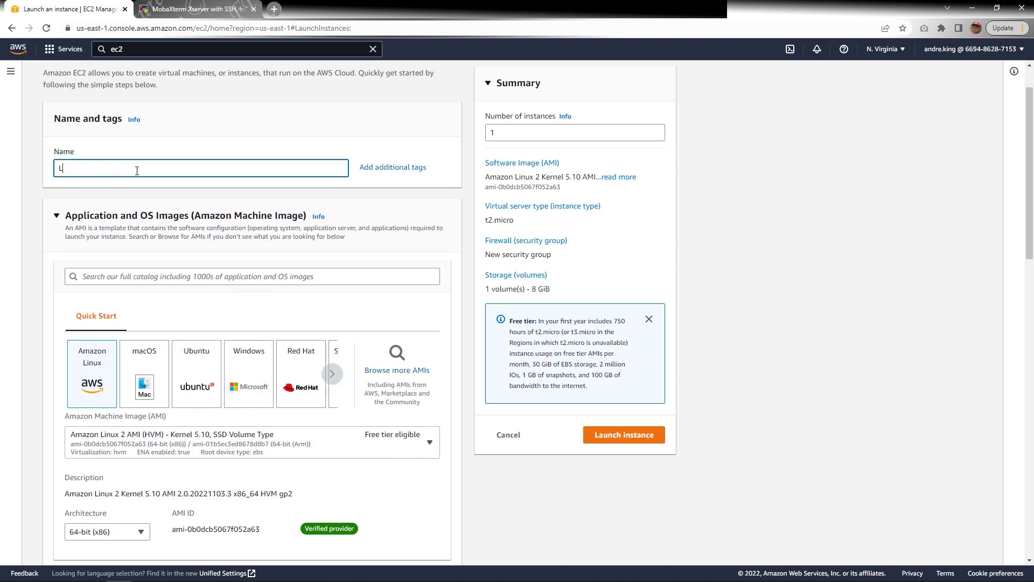
text(inux-Server)
Look through the remaining quick start operating systems for the instance
click(332, 375)
click(332, 376)
click(332, 376)
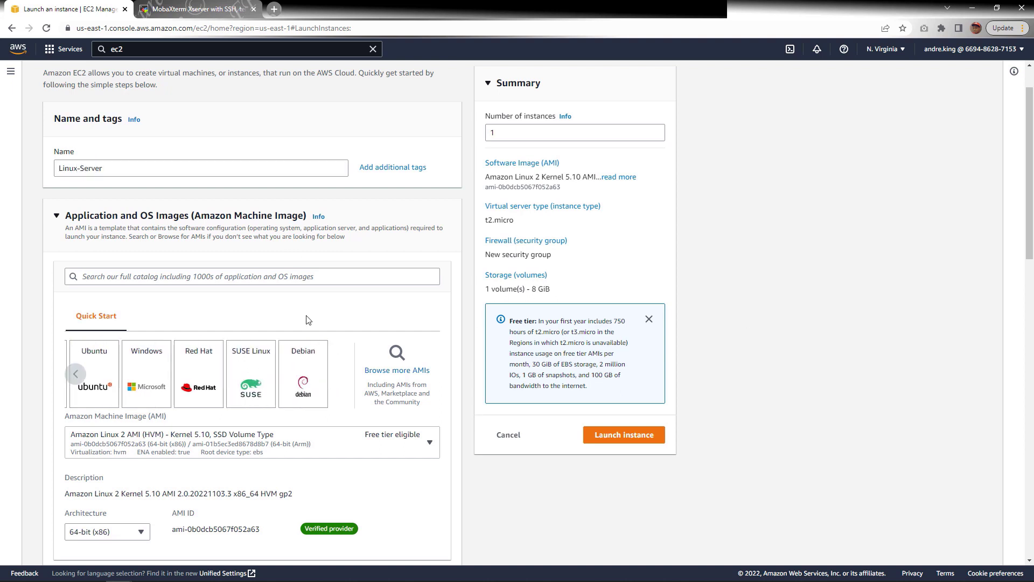
Create an RSA login key pair named Linux-Key in .pem format for the instance
scroll(280, 371, down, 4)
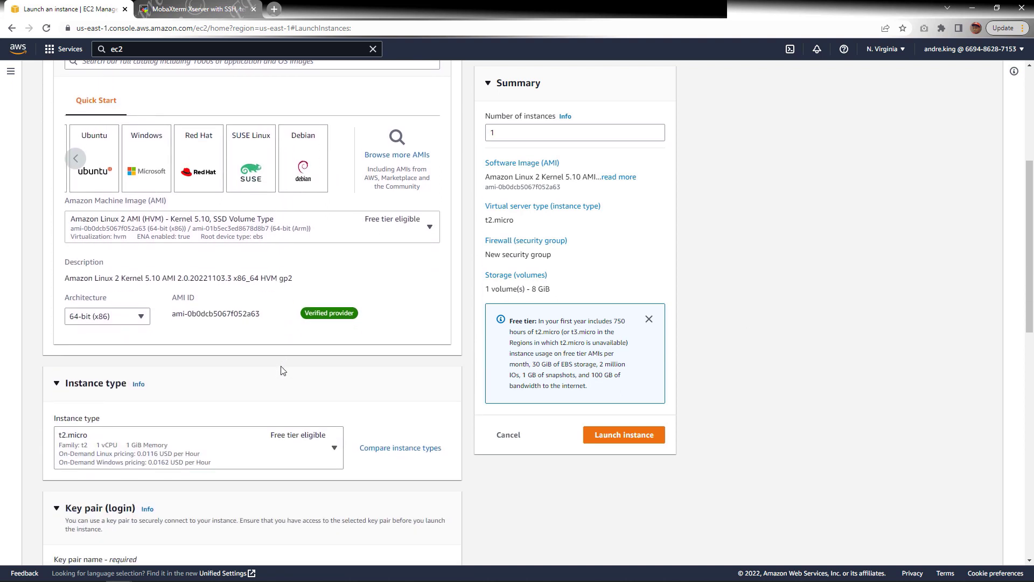
scroll(330, 327, down, 4)
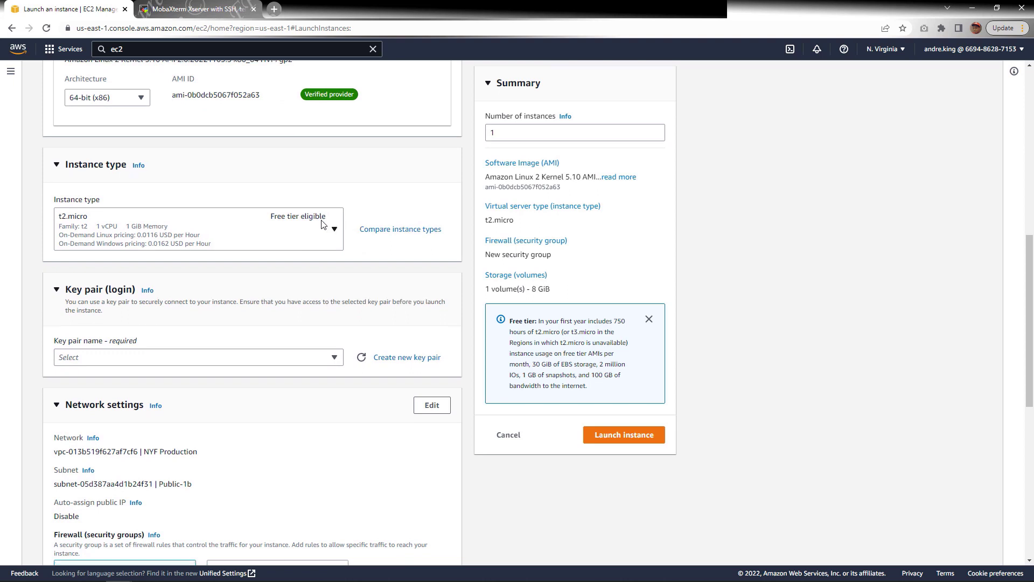
scroll(290, 227, down, 2)
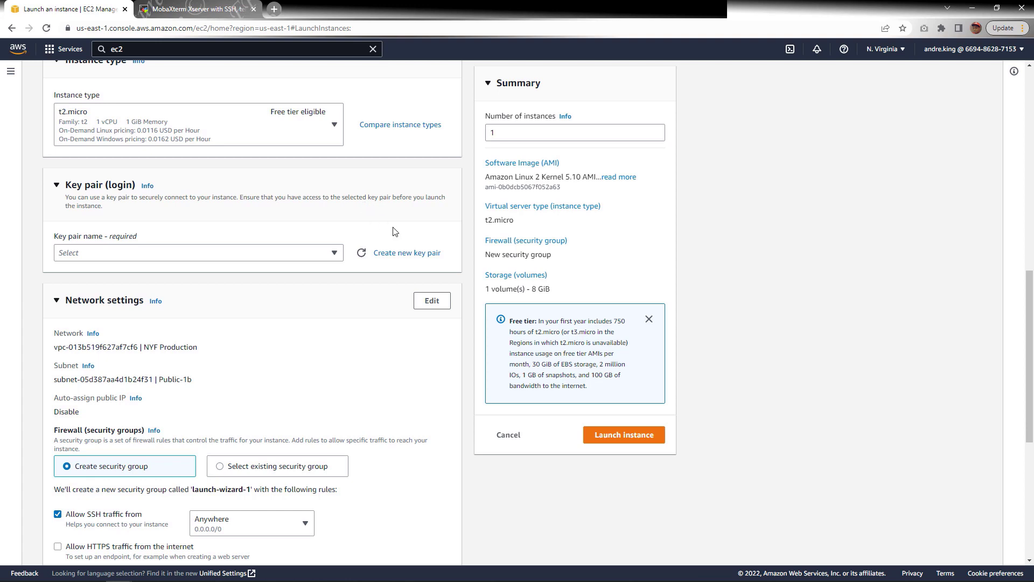
click(409, 253)
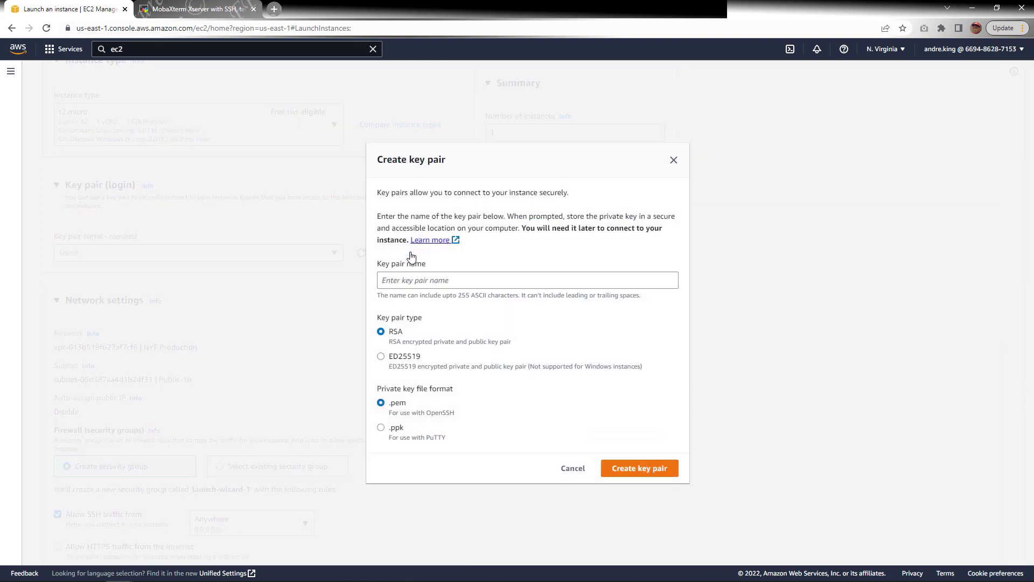
click(413, 280)
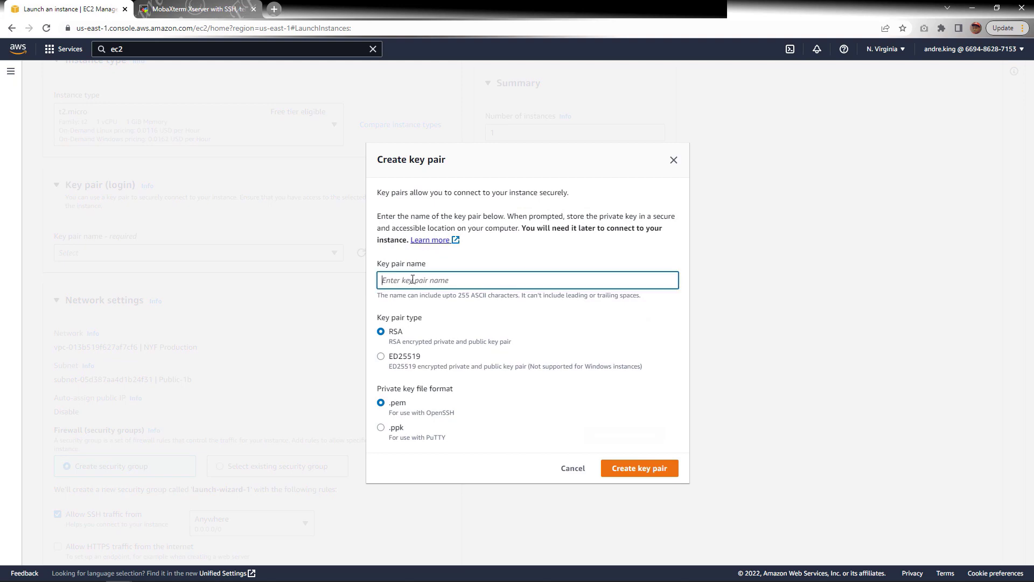
text(Linux-Key)
click(637, 468)
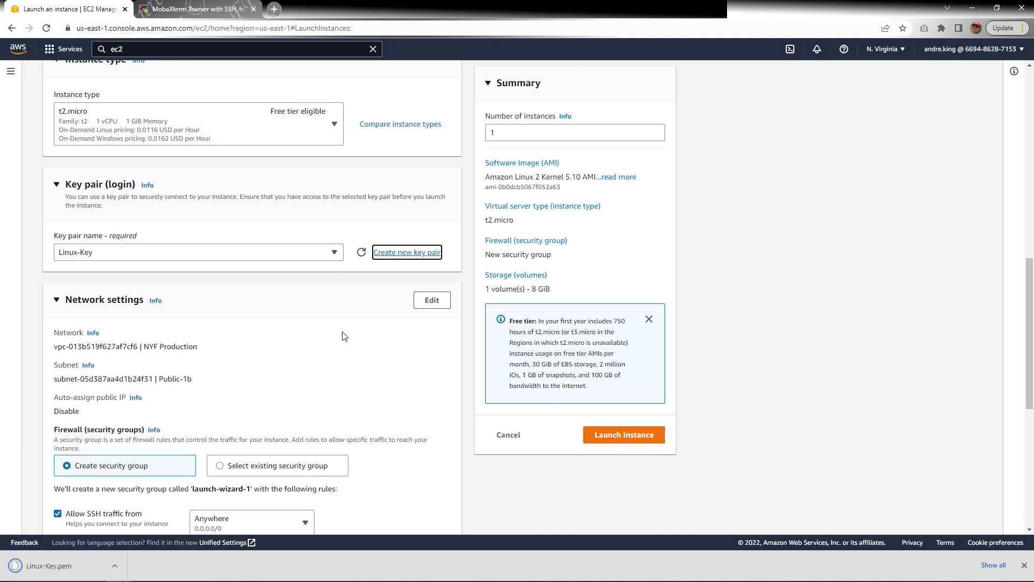
Dismiss the McAfee download scan banner and close the account menu over the launch form
scroll(356, 327, down, 3)
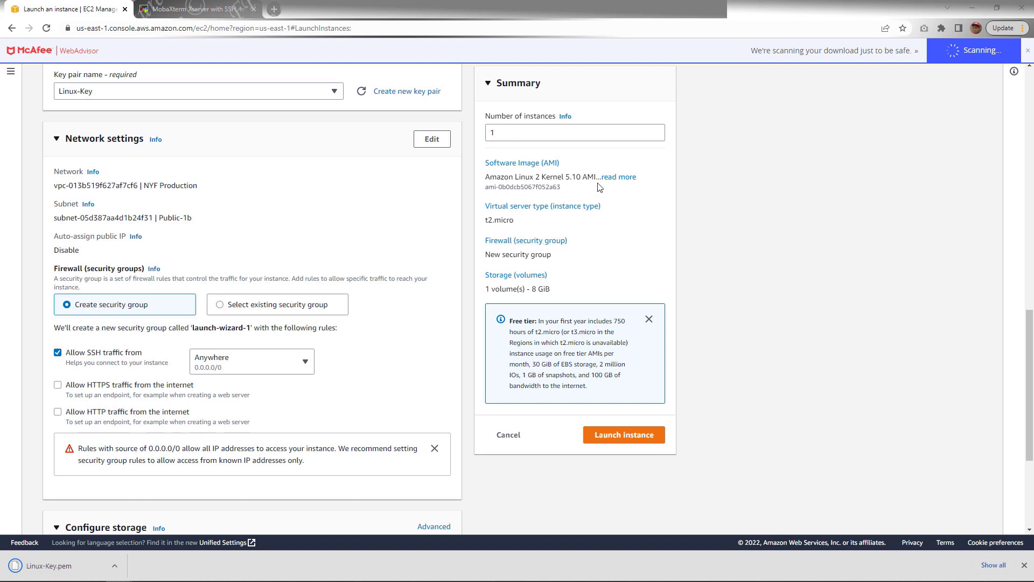
click(1028, 52)
click(1028, 52)
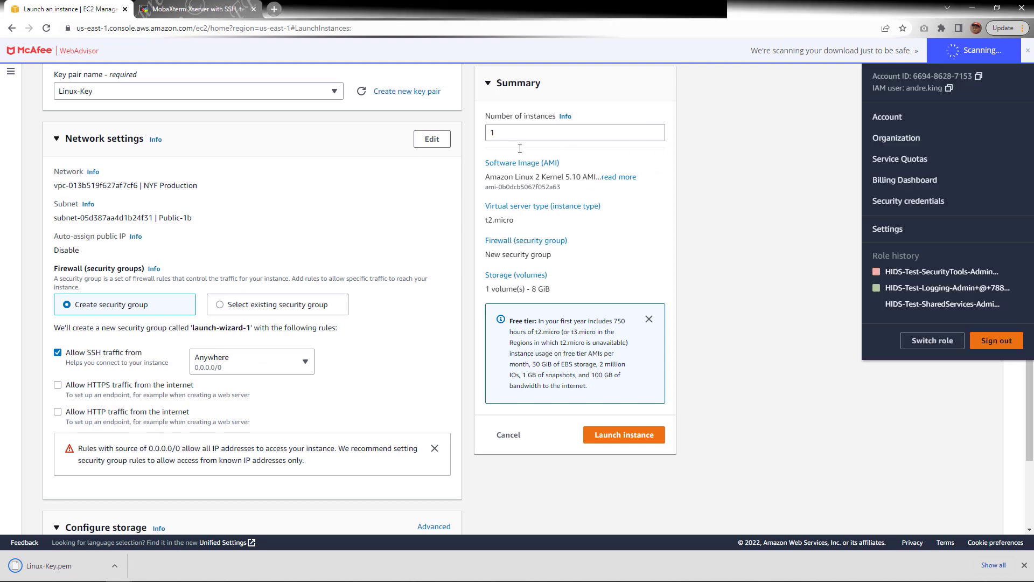
click(794, 201)
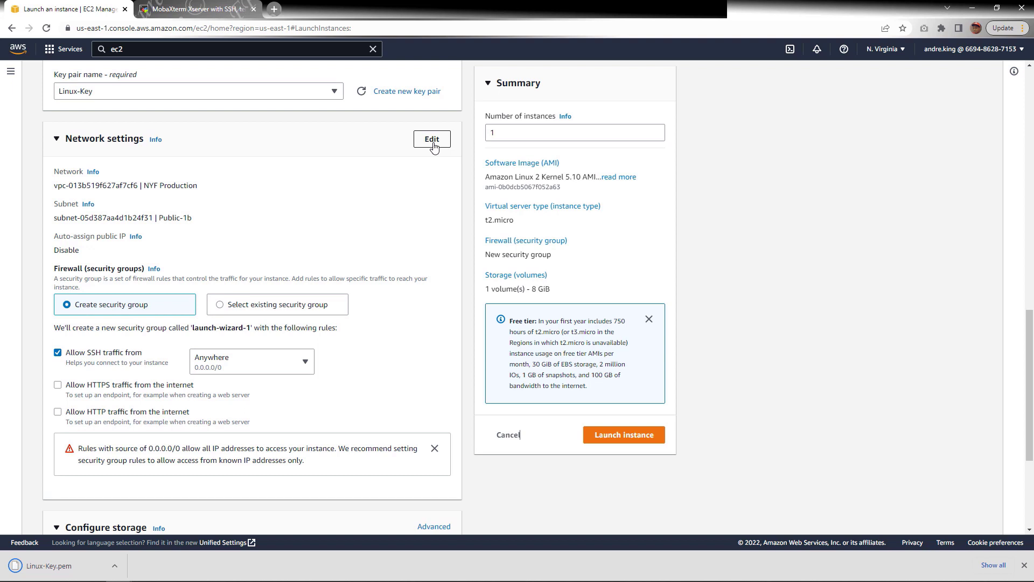
Edit the network settings to use the Public-1a subnet and enable auto-assigning a public IP
click(433, 141)
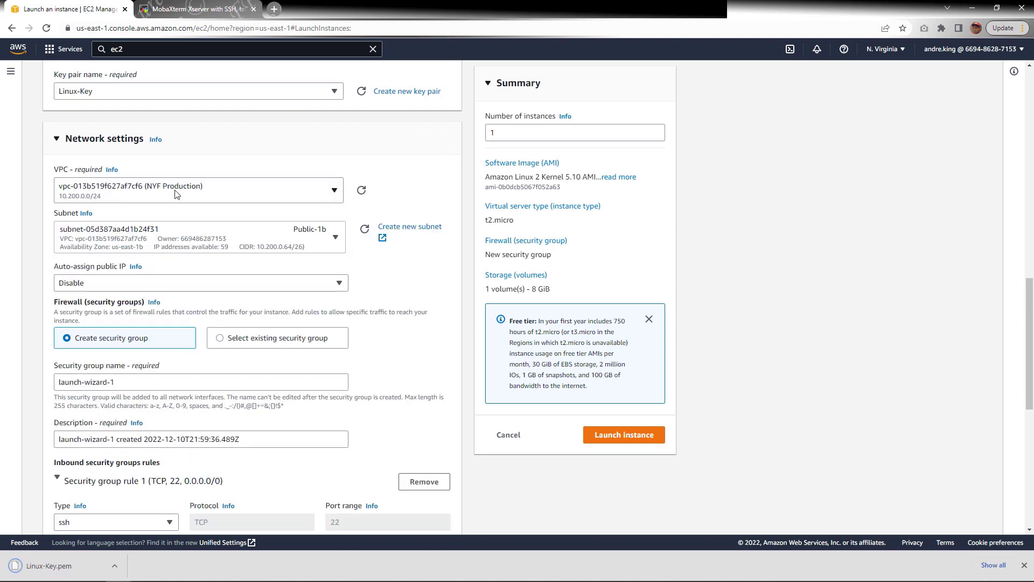
click(209, 193)
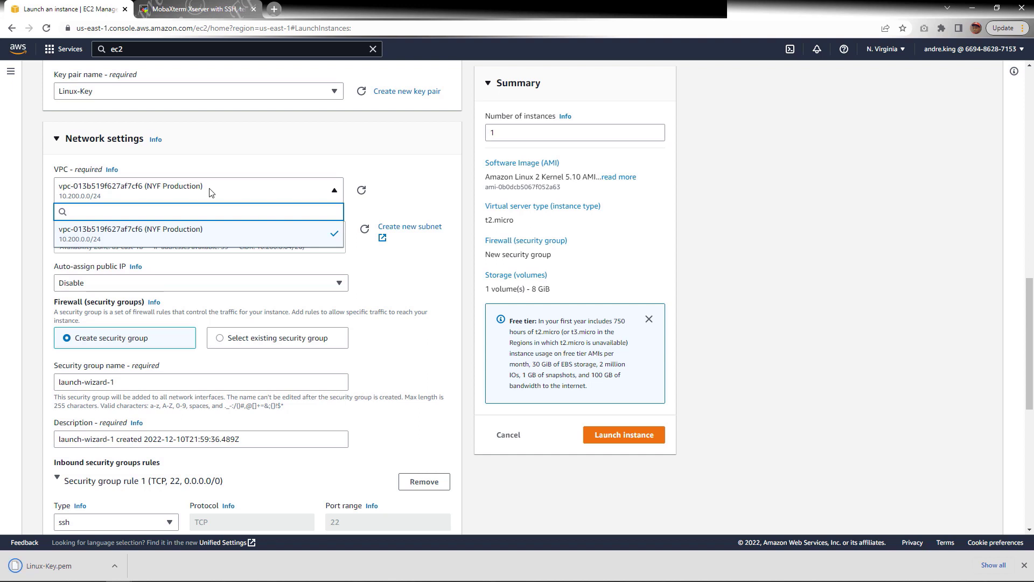
click(417, 167)
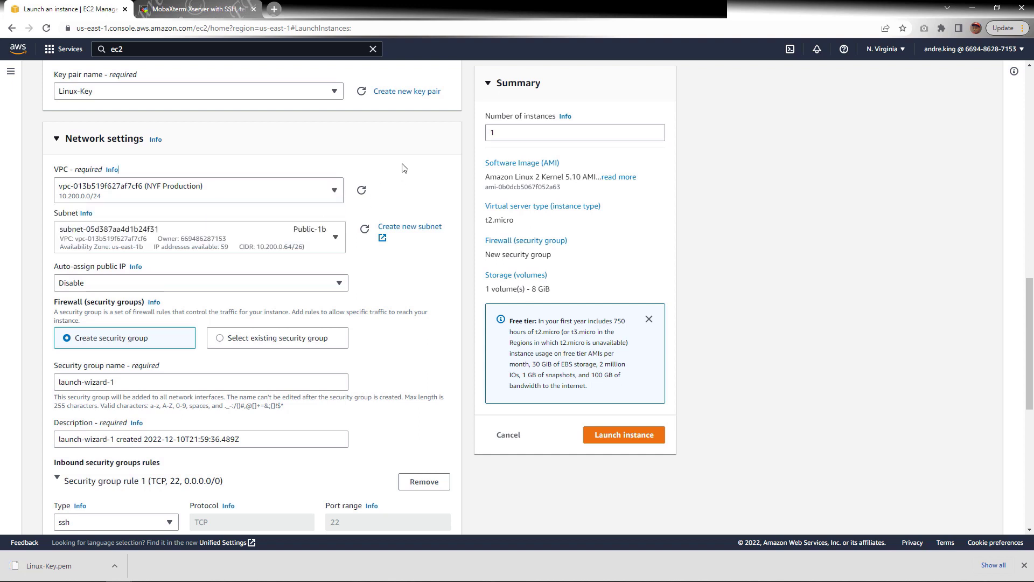
click(284, 232)
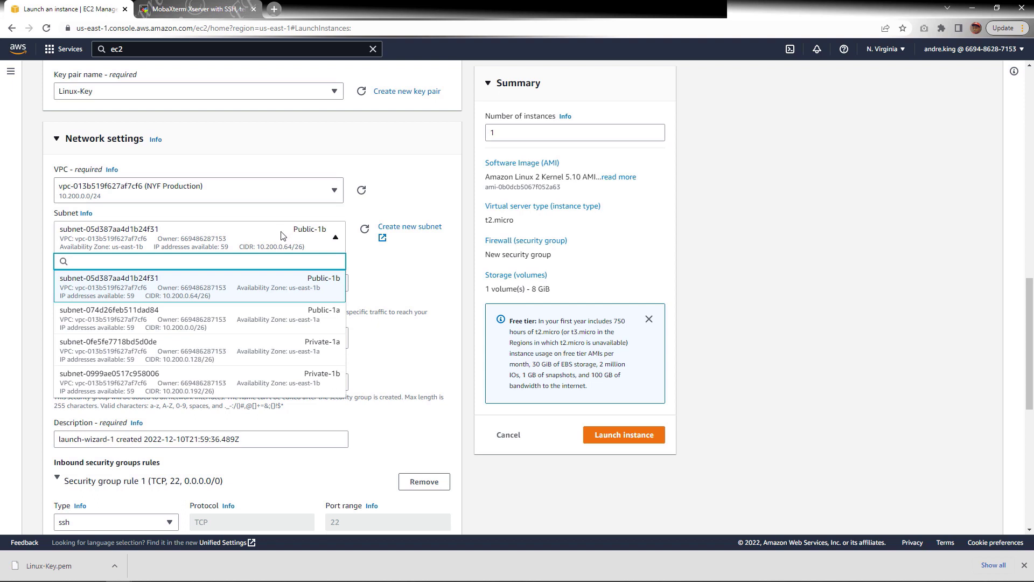
click(293, 315)
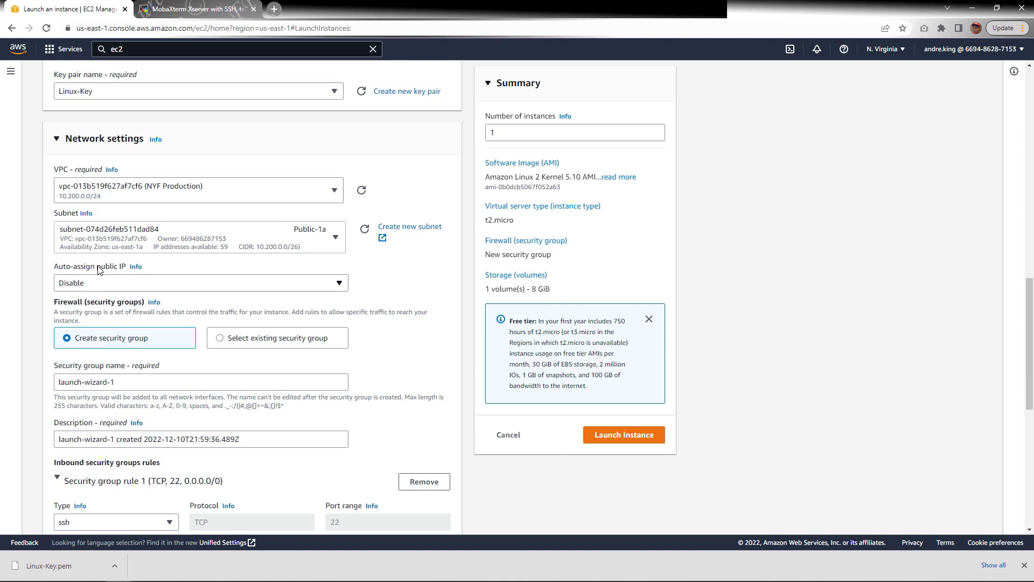
click(119, 284)
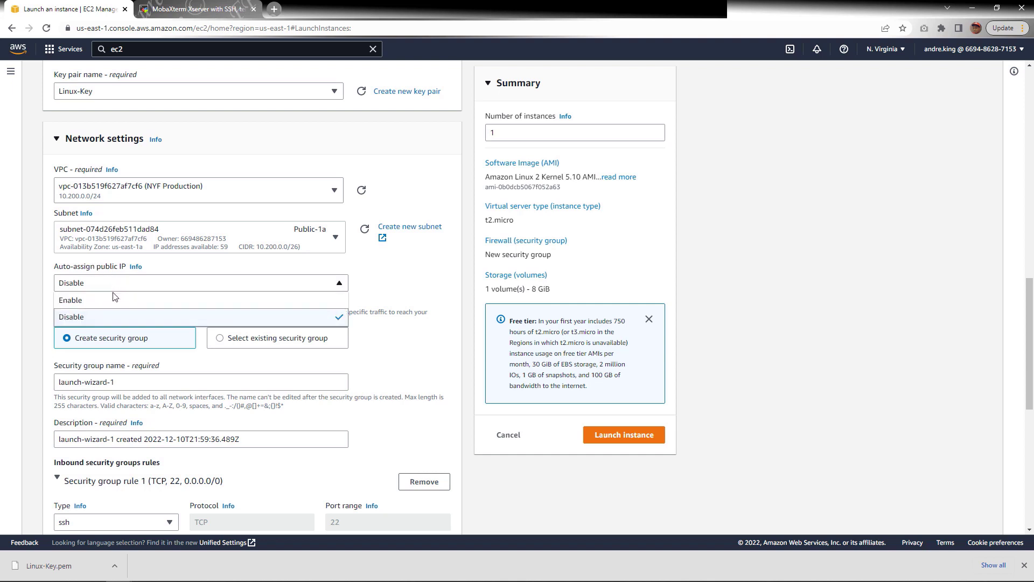
click(117, 301)
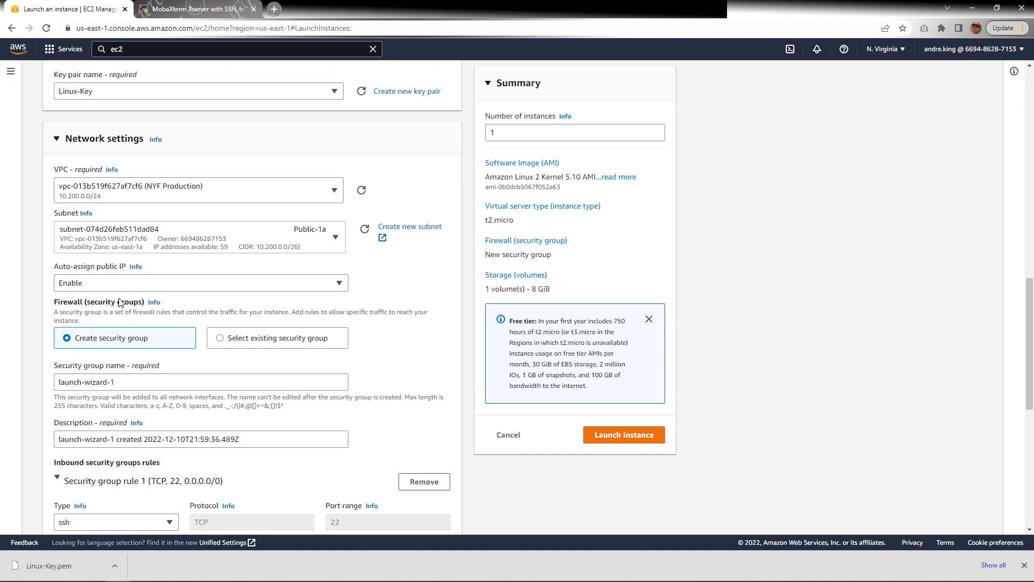
Set both the name and the description of the new security group to Linux-SG
scroll(120, 301, down, 5)
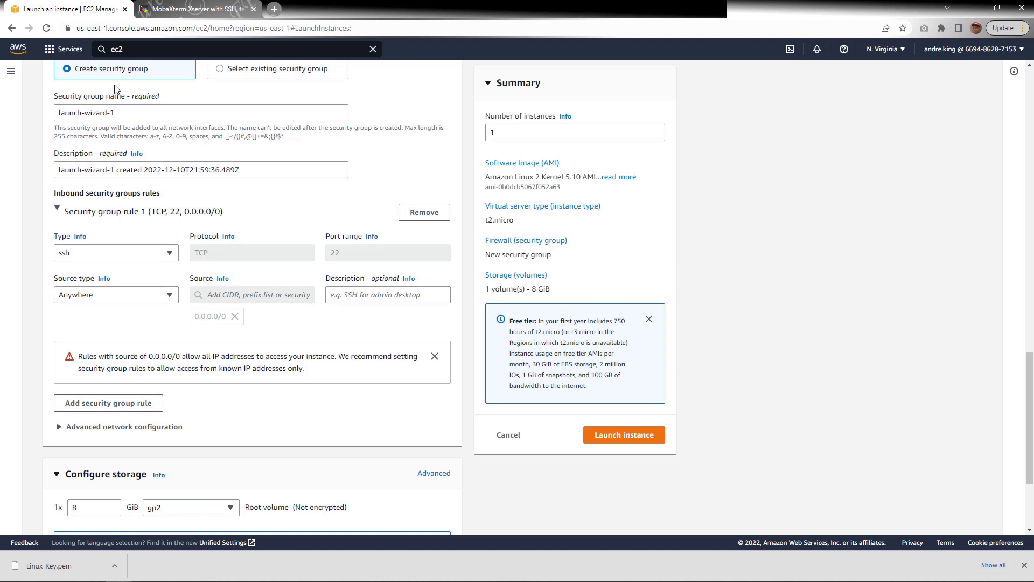
triple_click(120, 111)
text(Linux)
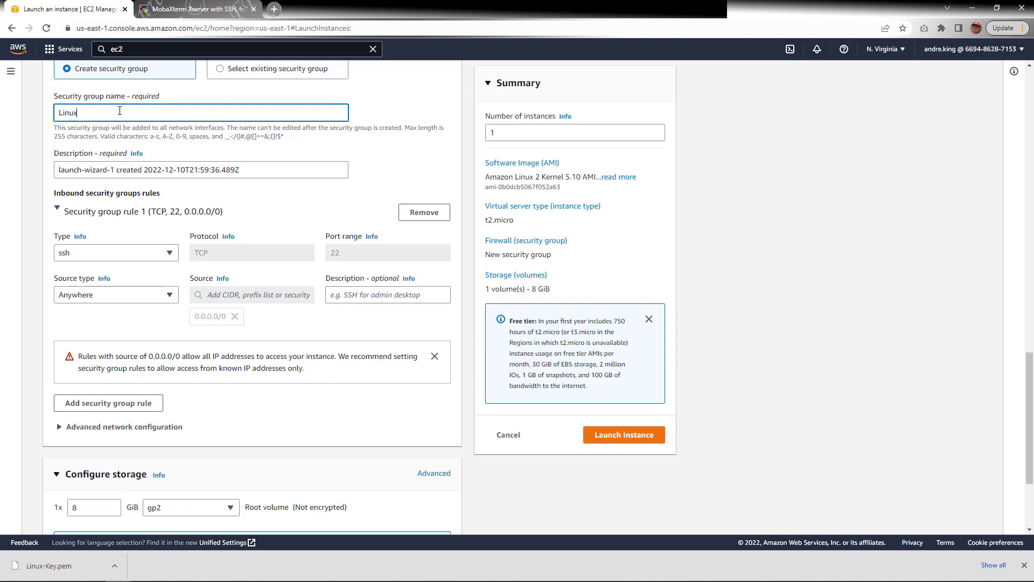
text(-SG)
triple_click(138, 168)
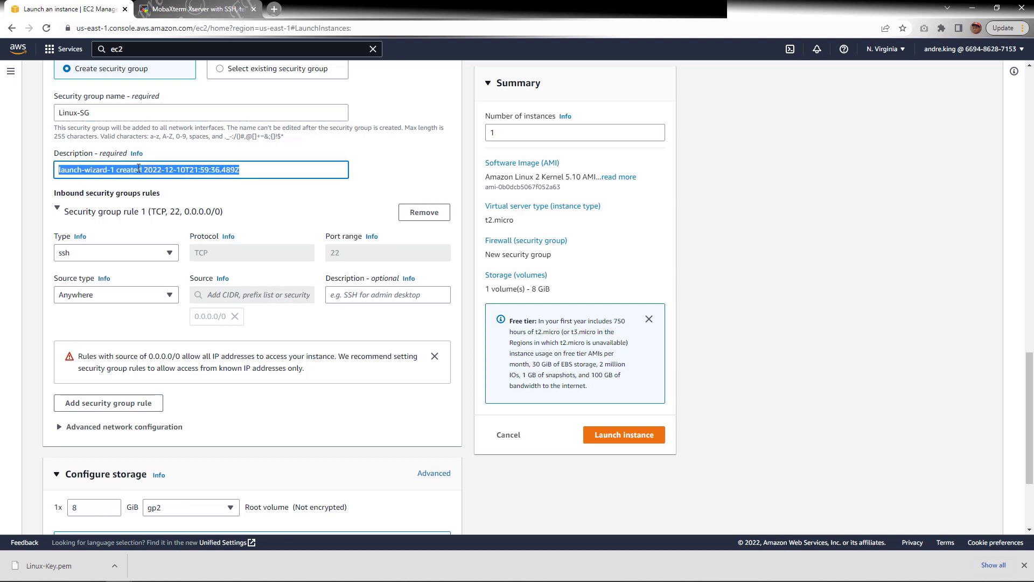
text(Linux-SG)
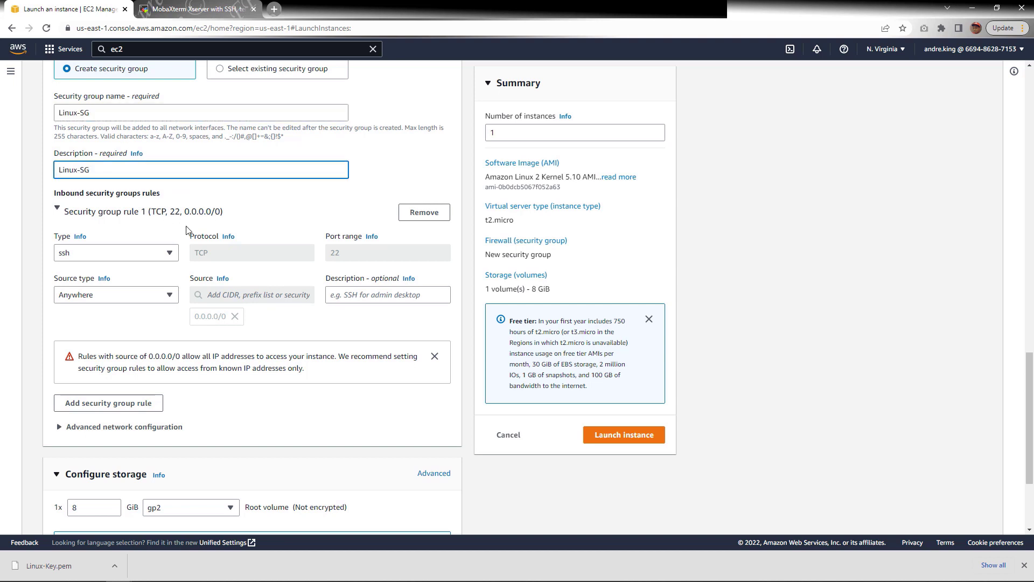
Restrict the inbound SSH rule's source to My IP and describe the rule as "My Public IP Address"
click(168, 294)
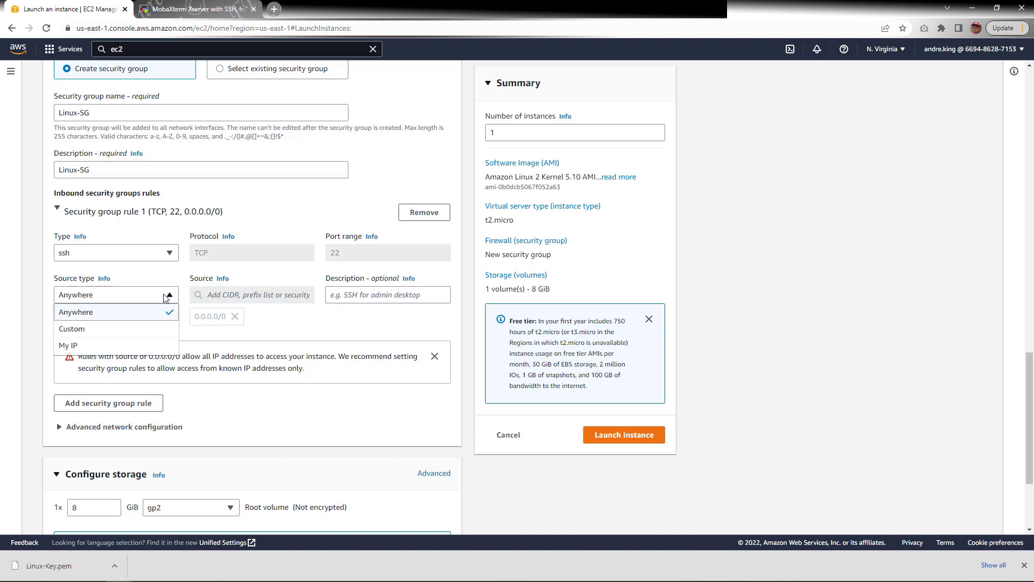
click(112, 345)
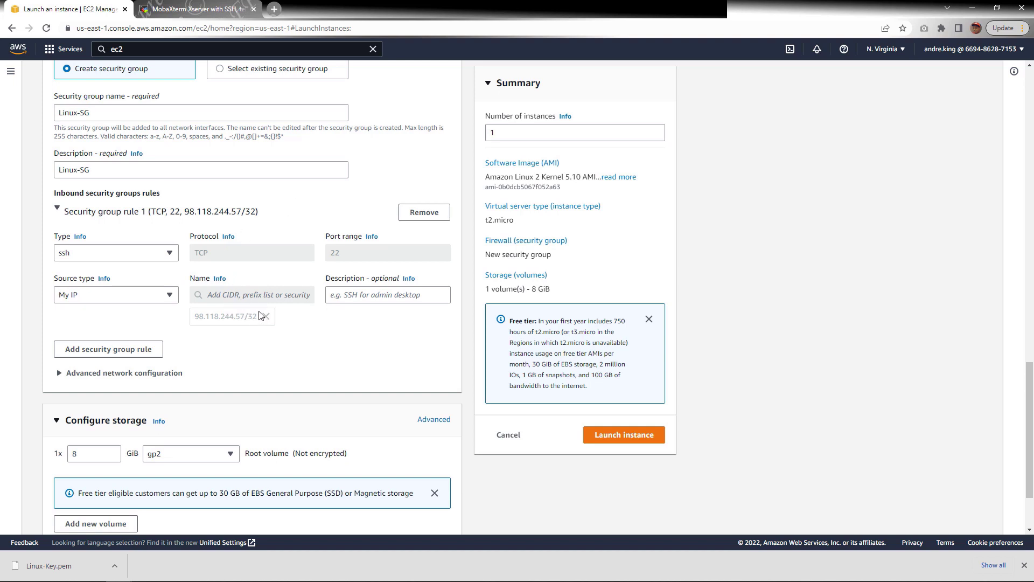
click(363, 294)
text(My Pu)
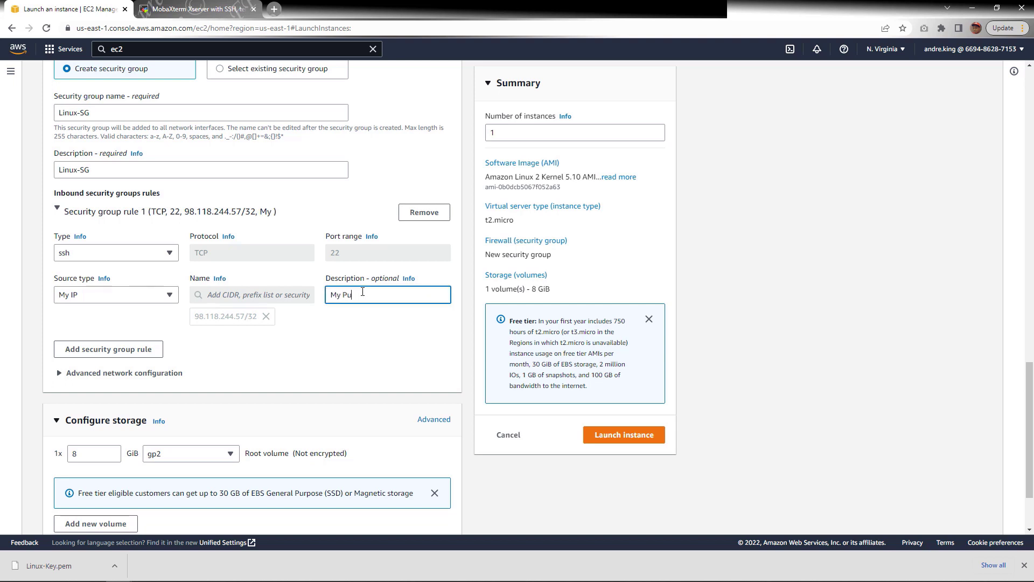
text(blic IP Address)
click(346, 369)
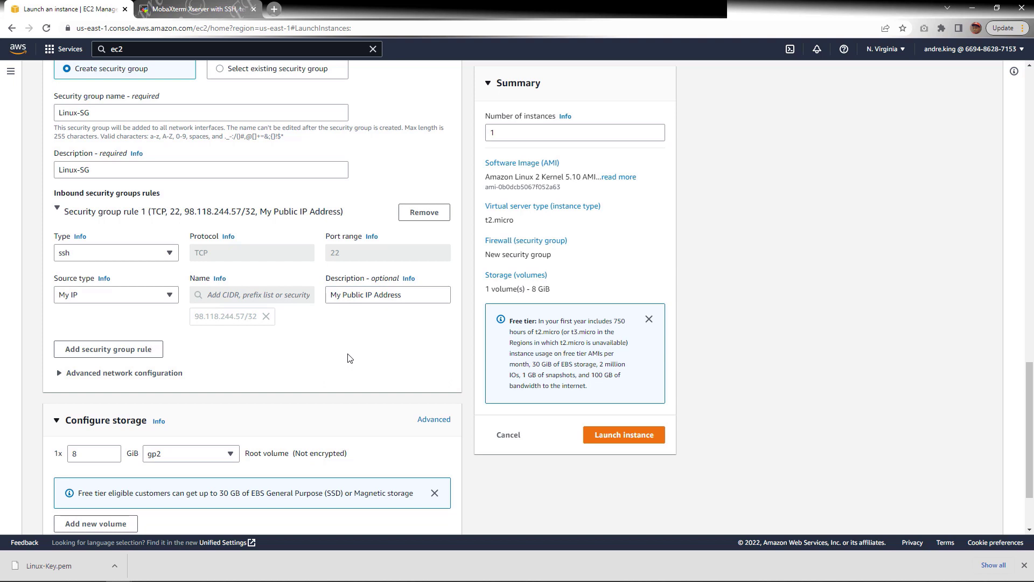
Look at the available volume types for the root volume in the storage configuration
scroll(350, 357, down, 2)
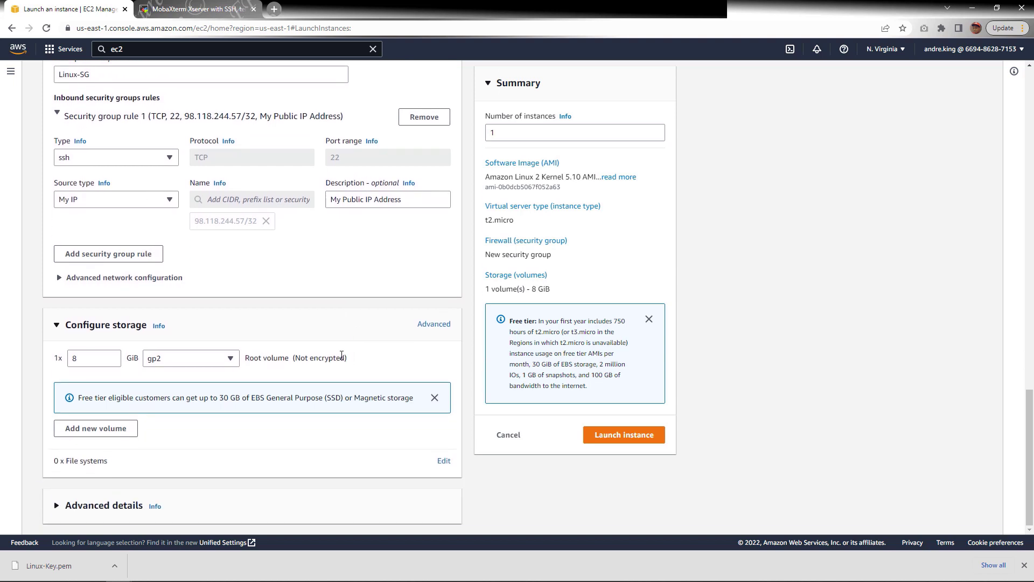
click(212, 366)
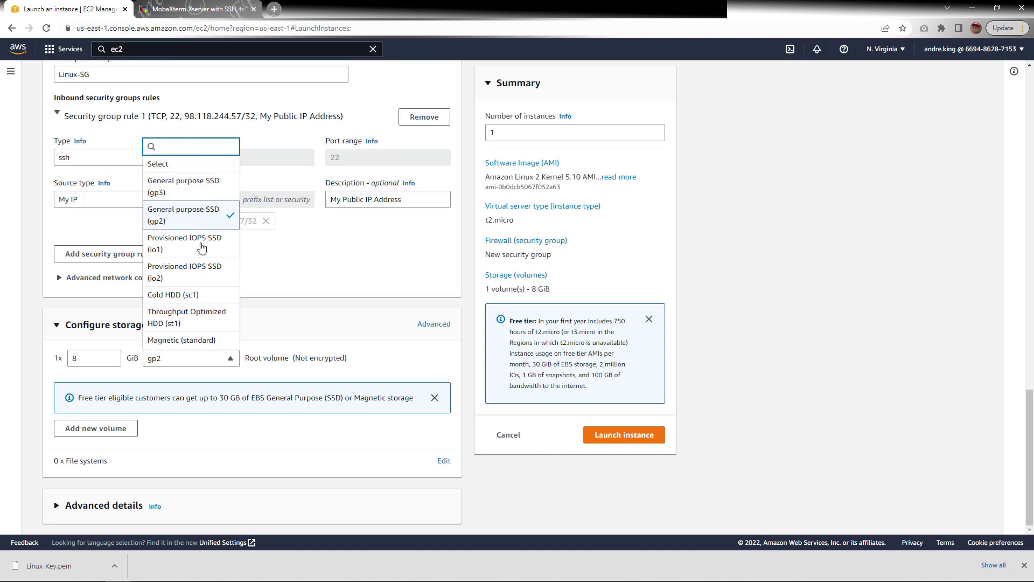
click(248, 327)
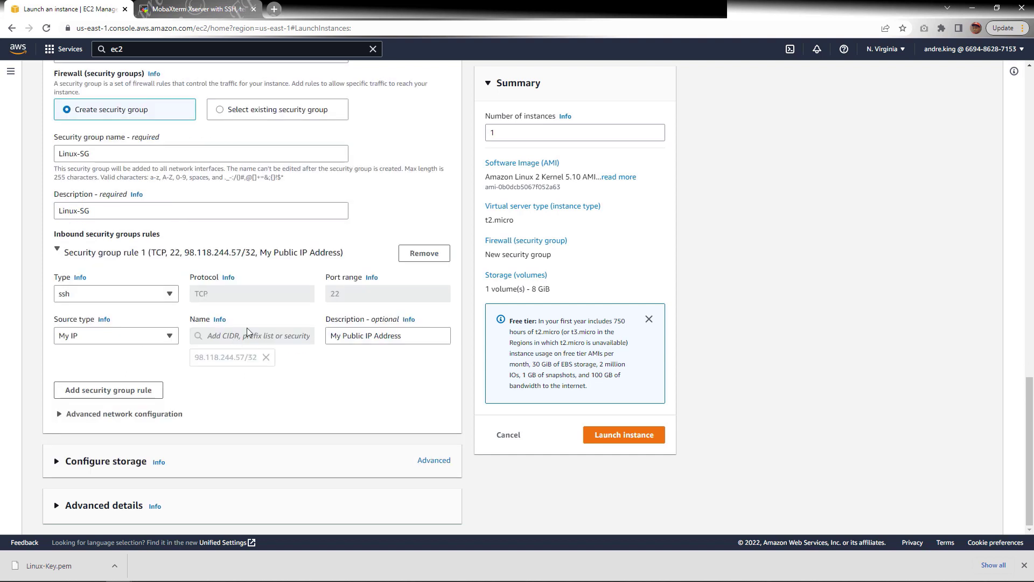
click(215, 449)
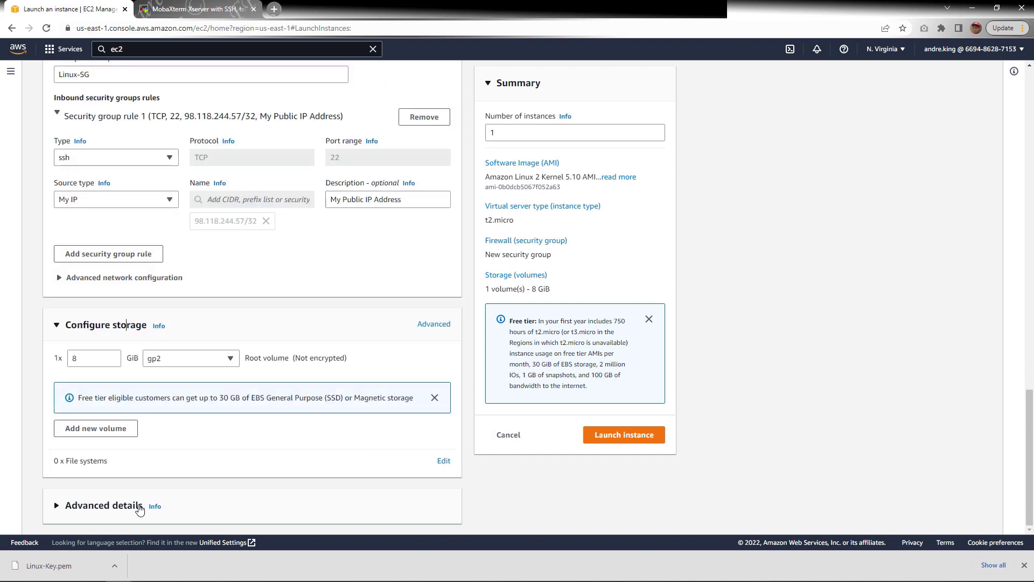
Expand the advanced details of the launch form and review its options down to the user data
click(137, 505)
scroll(263, 451, down, 6)
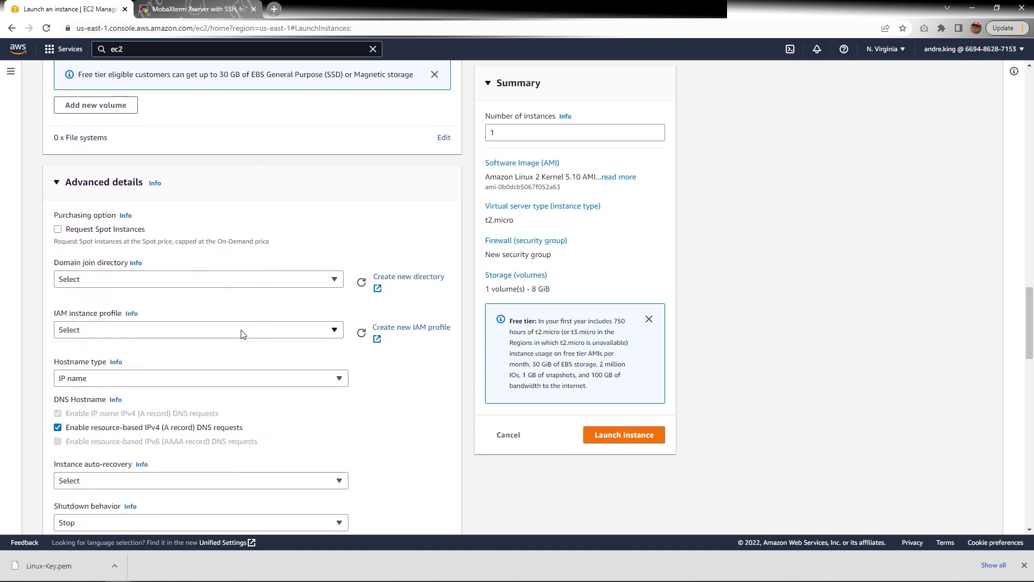
scroll(243, 334, down, 1)
scroll(310, 334, down, 2)
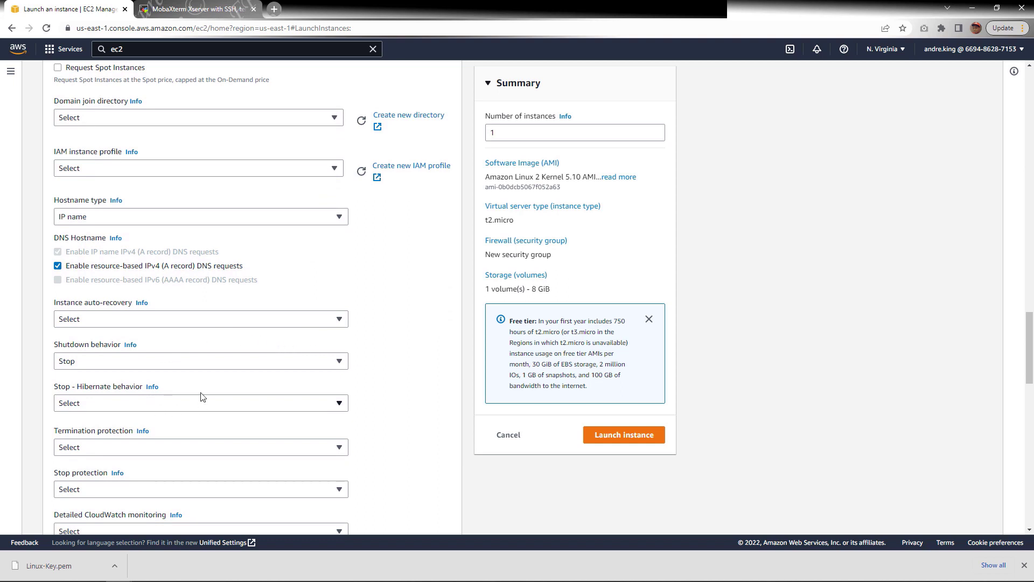
scroll(201, 395, down, 2)
scroll(200, 395, down, 1)
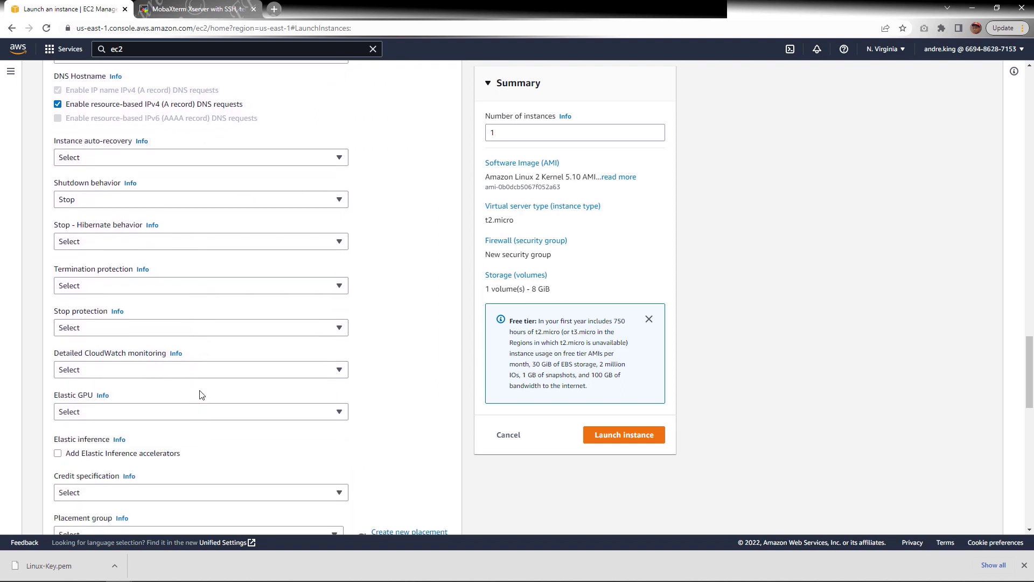
drag(1031, 376, 1018, 491)
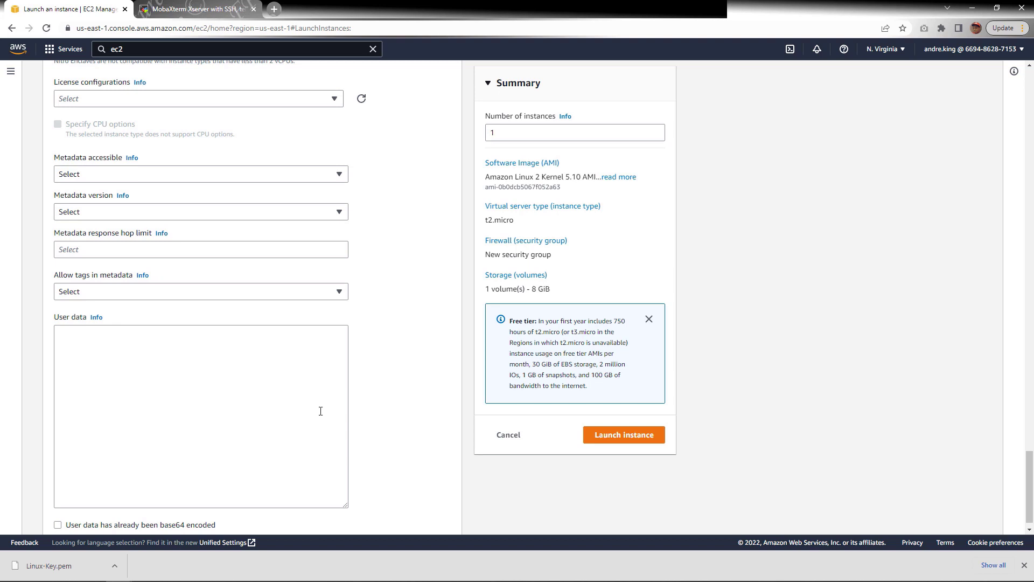
Launch the instance and display it in the list of all instances with an enlarged details pane
click(623, 435)
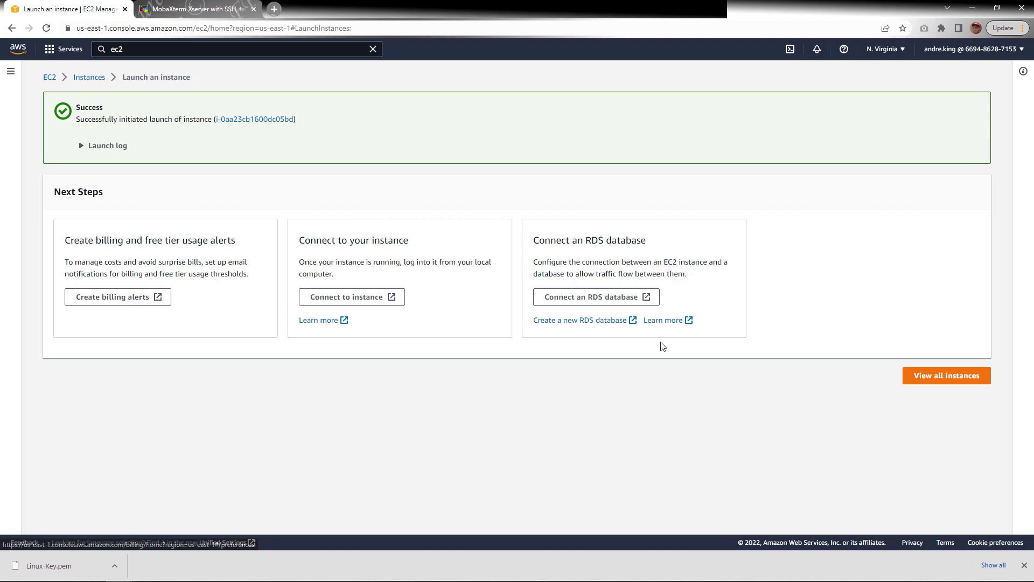
click(930, 377)
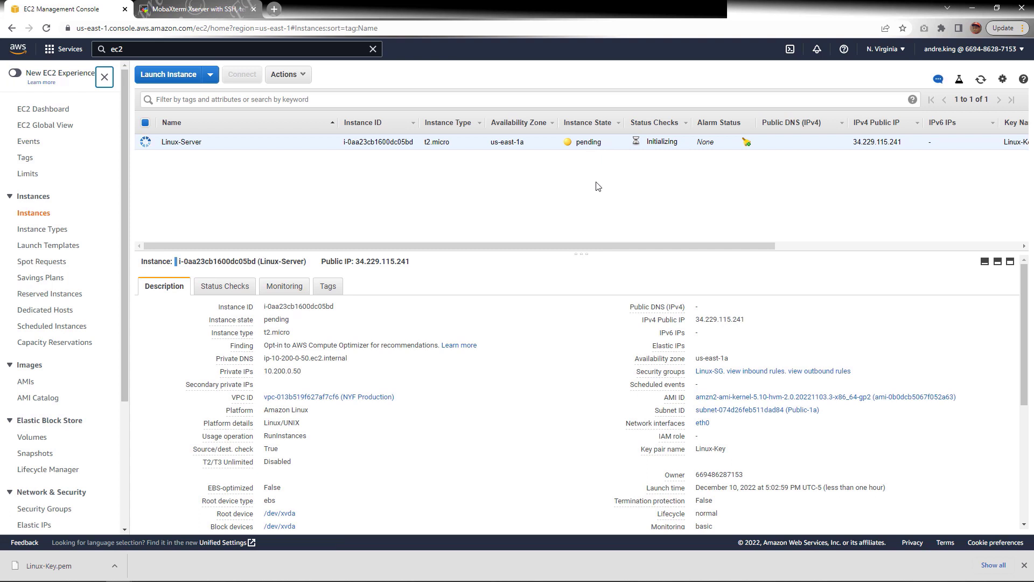
drag(579, 254, 591, 191)
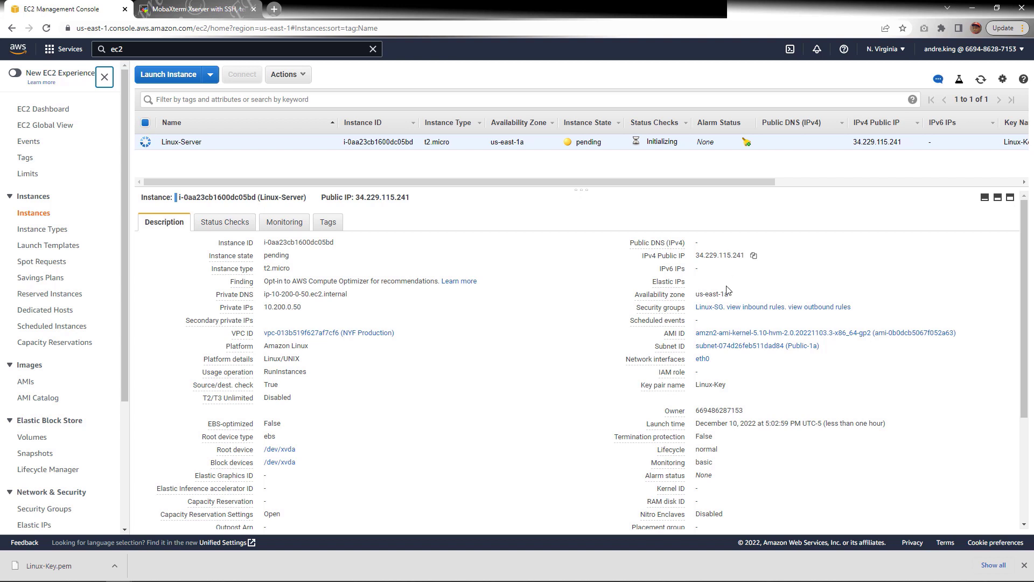
Check the inbound and outbound security group rules and the remaining description details of Linux-Server
click(761, 308)
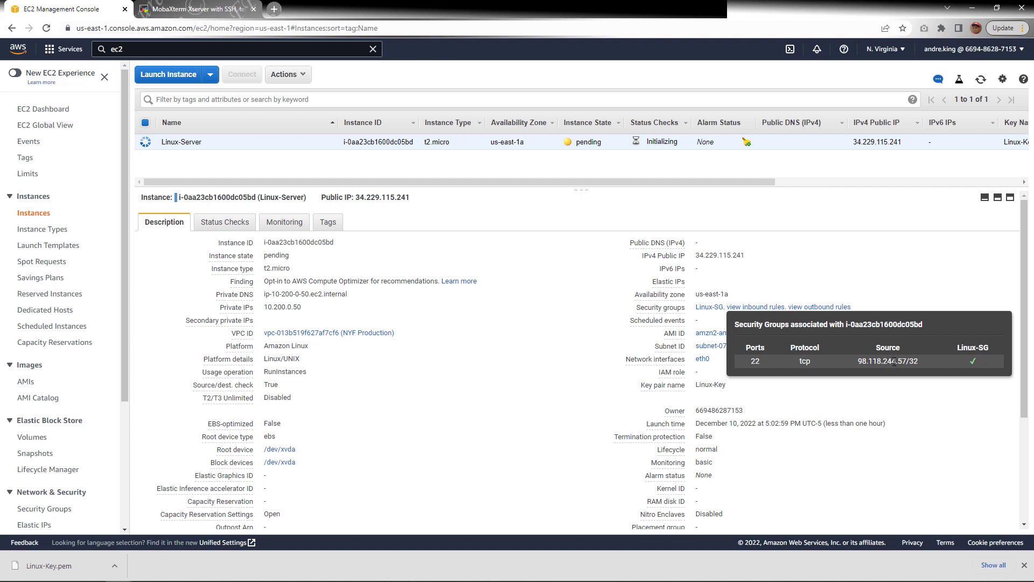
click(829, 311)
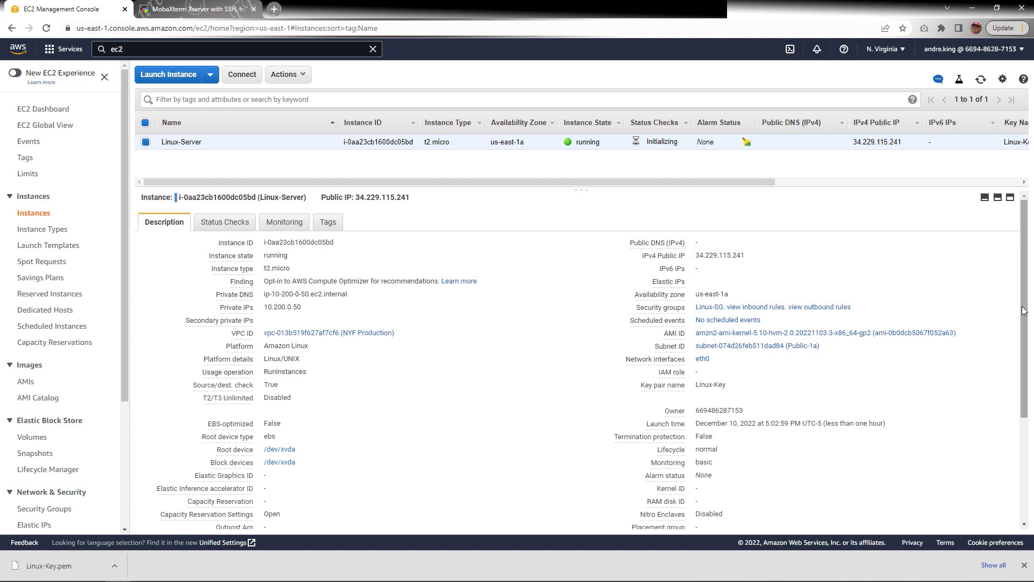
scroll(1005, 423, down, 3)
scroll(1005, 422, up, 4)
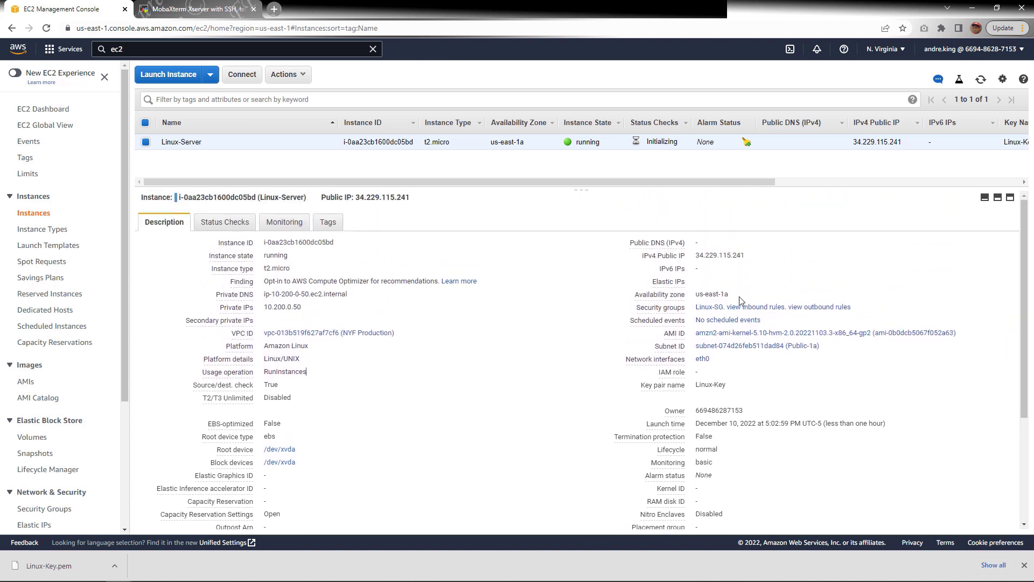
Examine the status checks and the CloudWatch monitoring graphs of Linux-Server
click(225, 222)
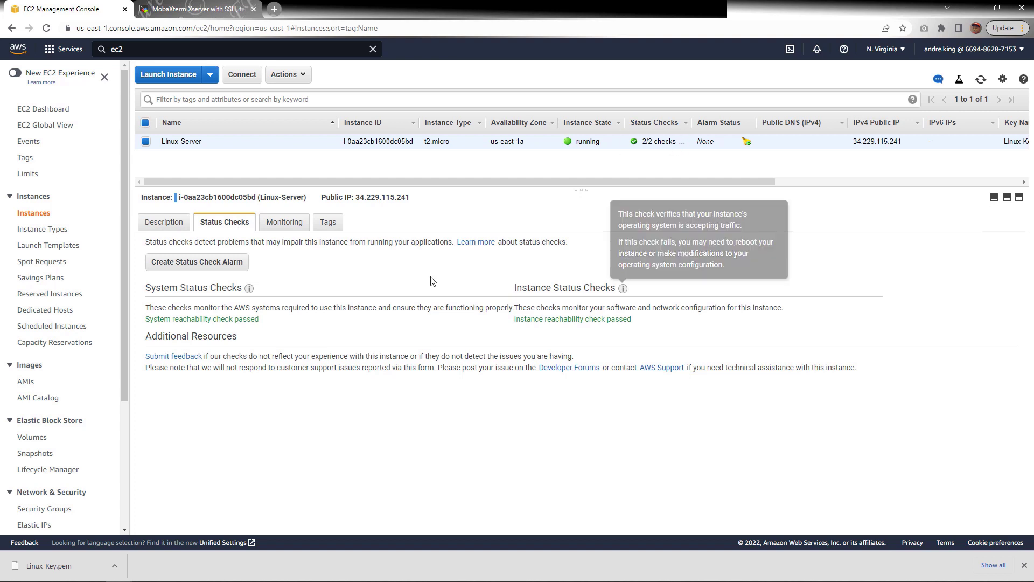
click(285, 223)
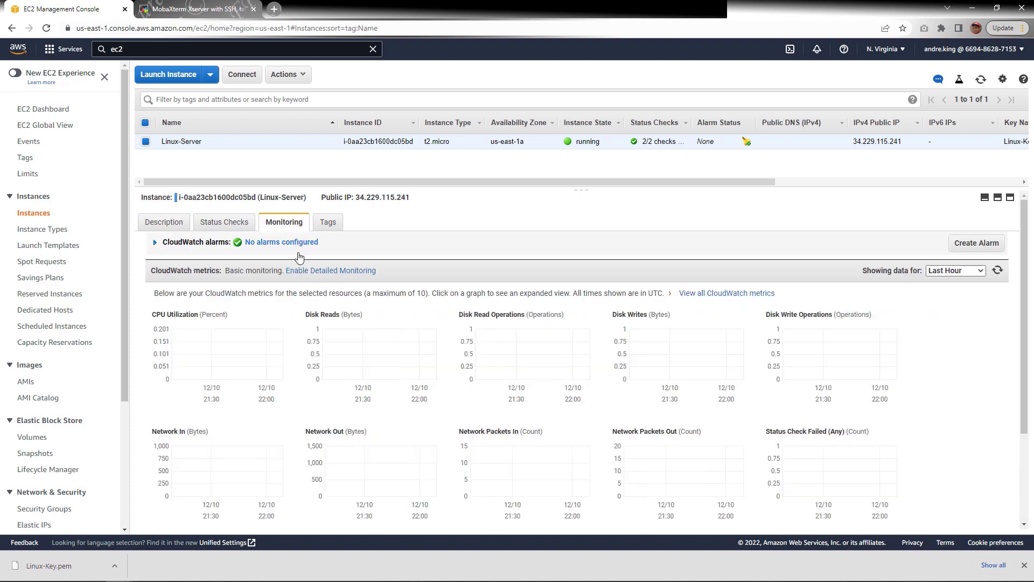
scroll(627, 343, down, 2)
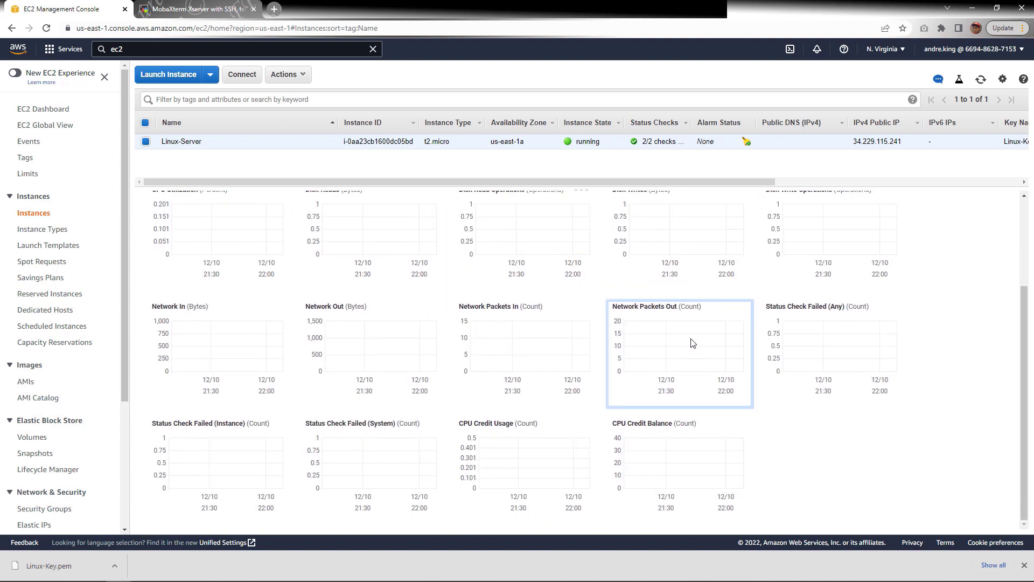
scroll(679, 319, up, 3)
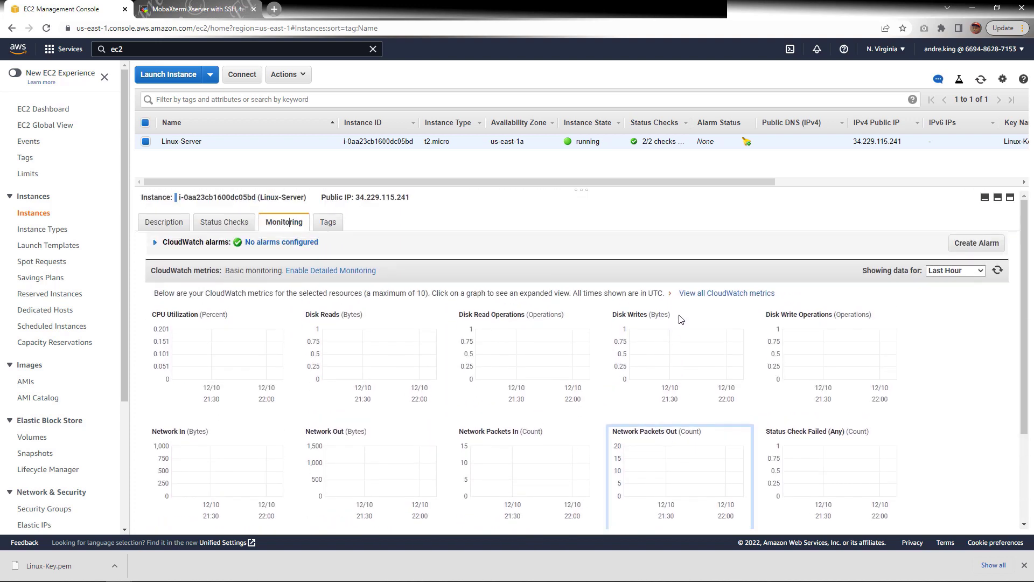
Inspect the time range choices and the detailed monitoring prompt without enabling it, and return to the instance description
click(979, 276)
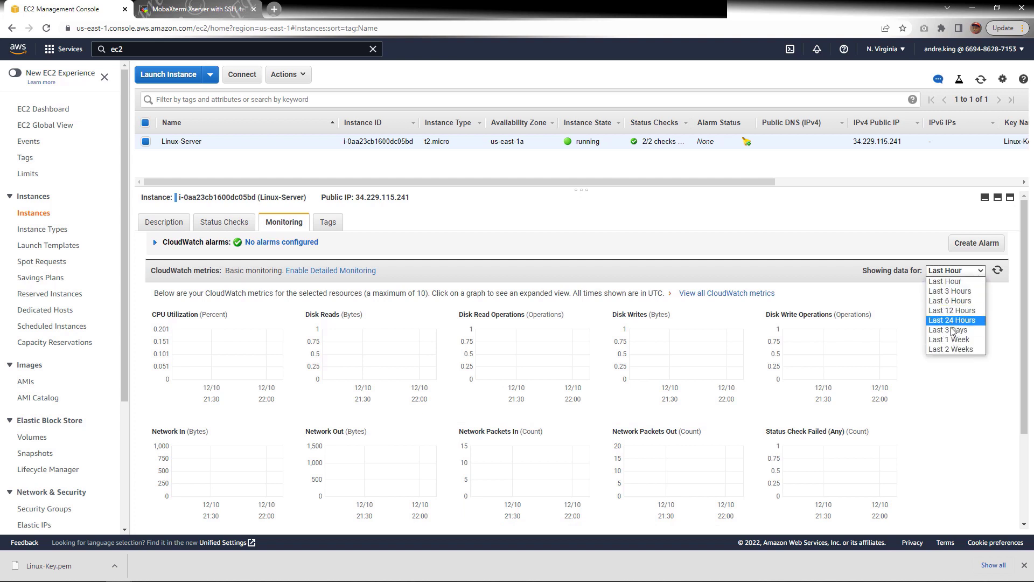
click(435, 271)
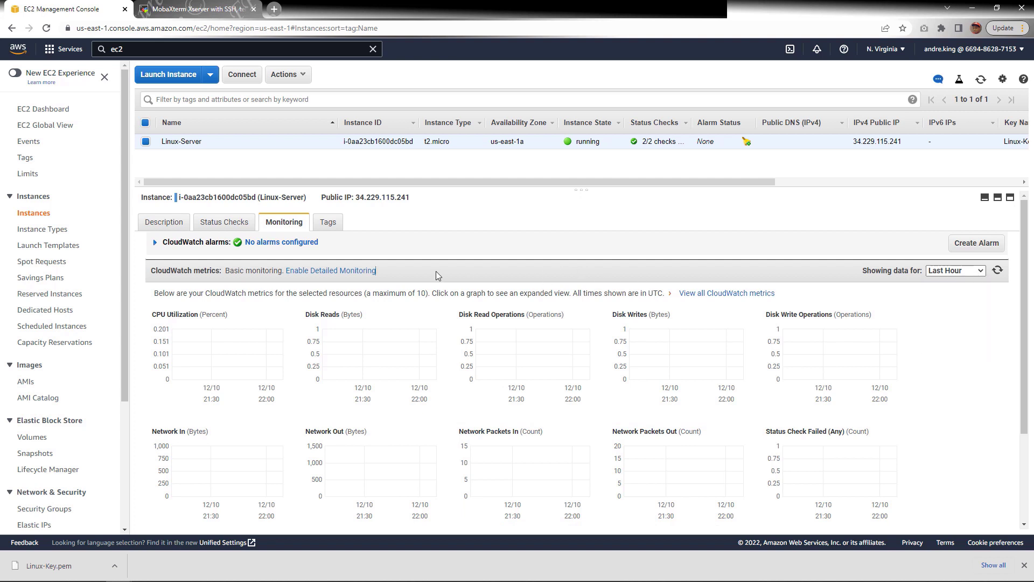
click(353, 271)
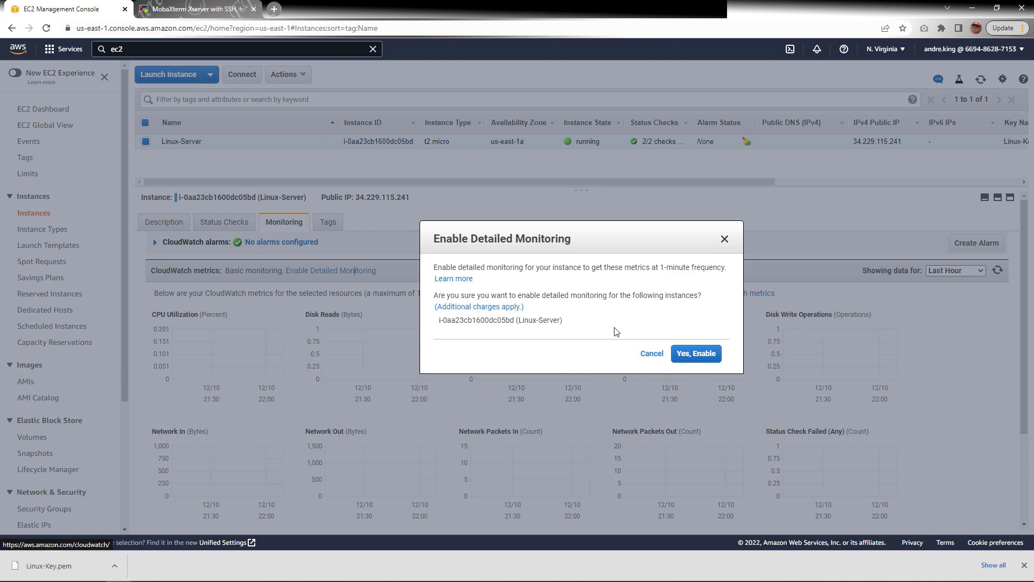
click(651, 353)
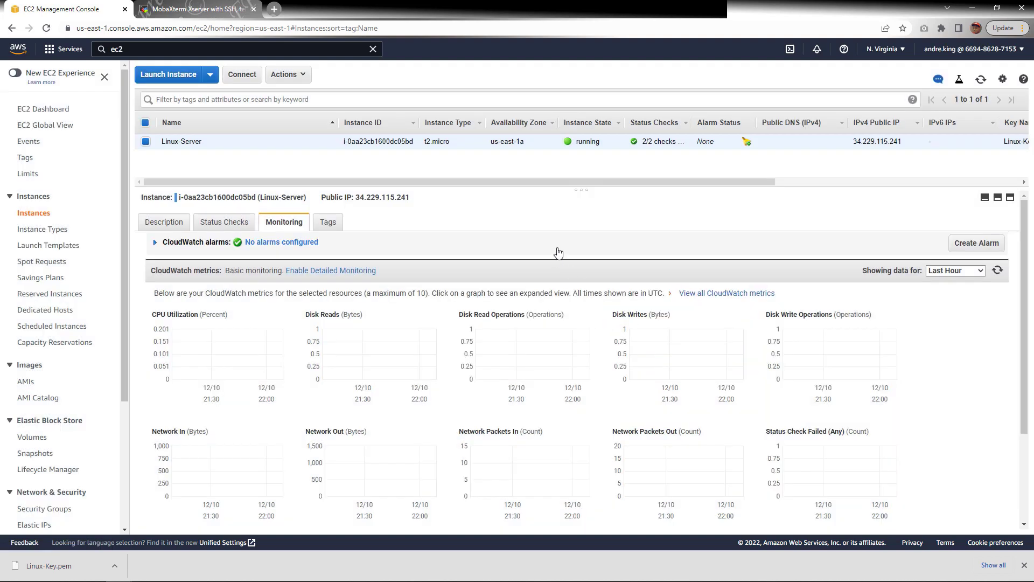
click(169, 225)
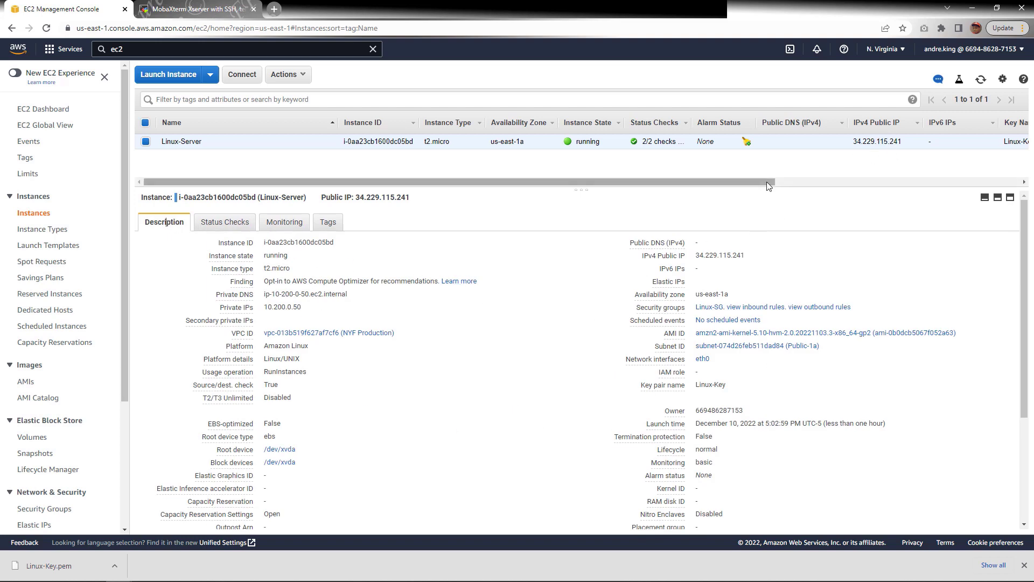
Add the VPC ID, Subnet ID and Private IP Address columns to the instances table
drag(766, 183, 997, 174)
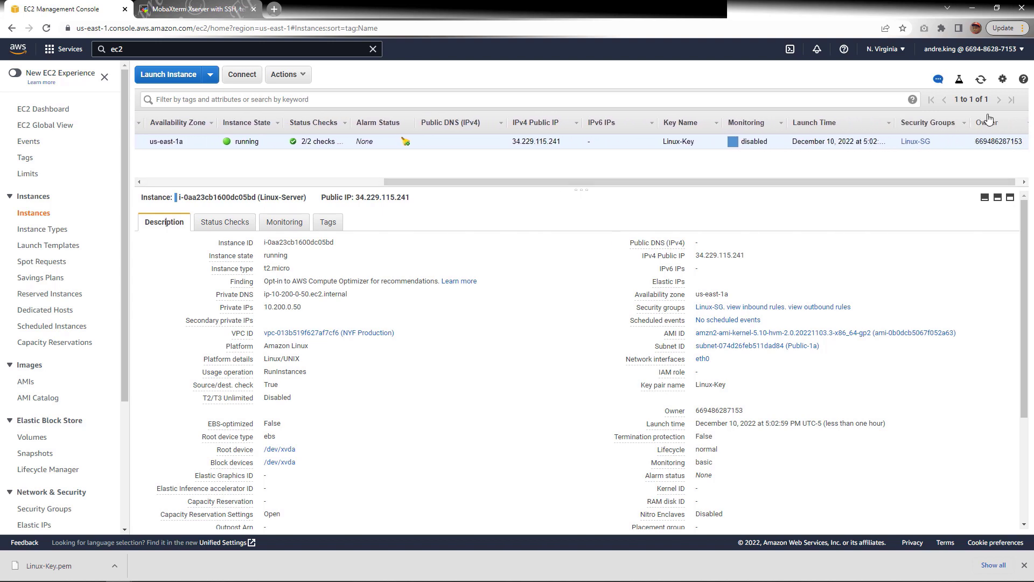
click(1002, 79)
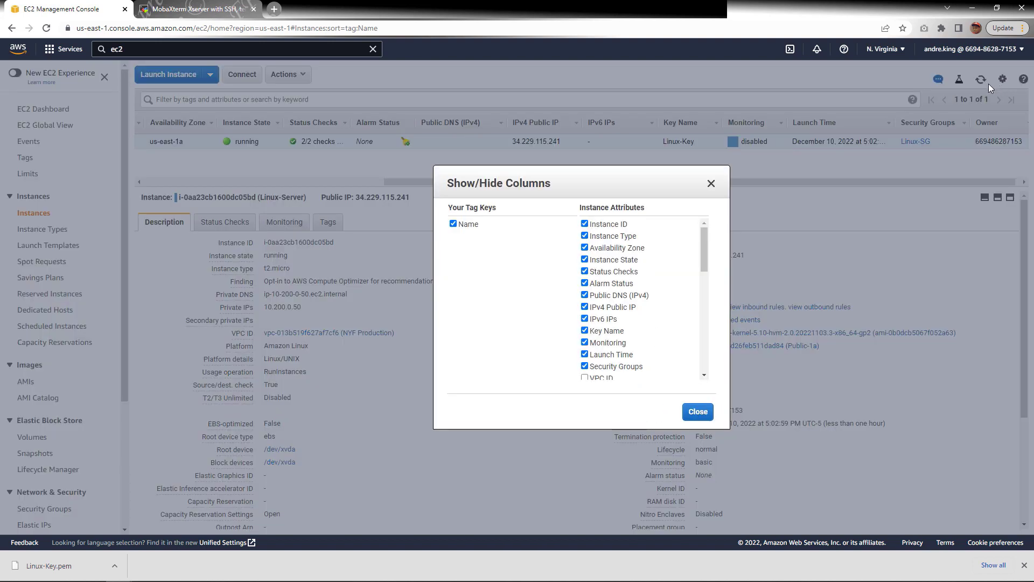
click(994, 86)
click(1002, 80)
drag(703, 239, 704, 251)
click(585, 329)
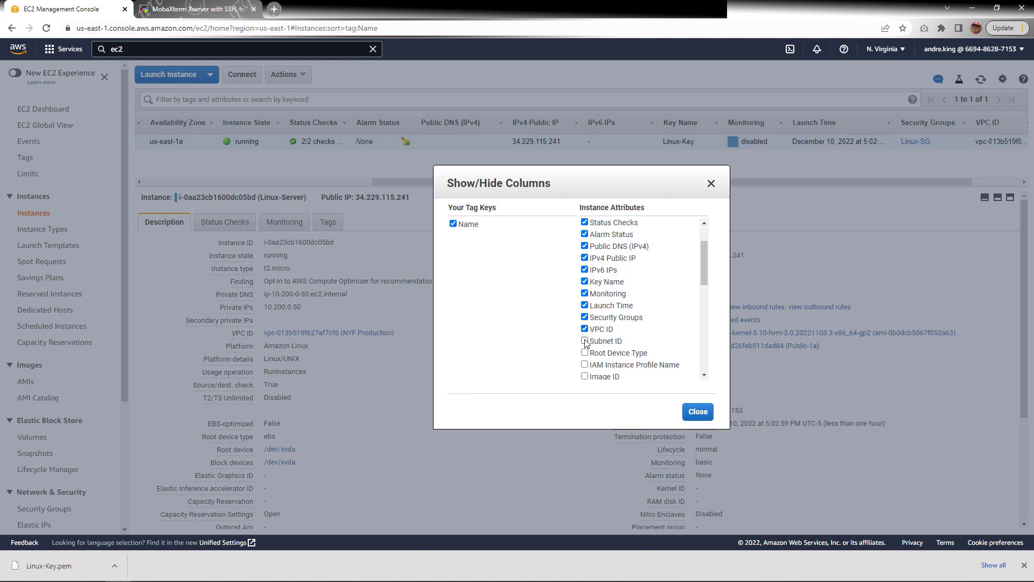
click(585, 341)
drag(706, 270, 704, 300)
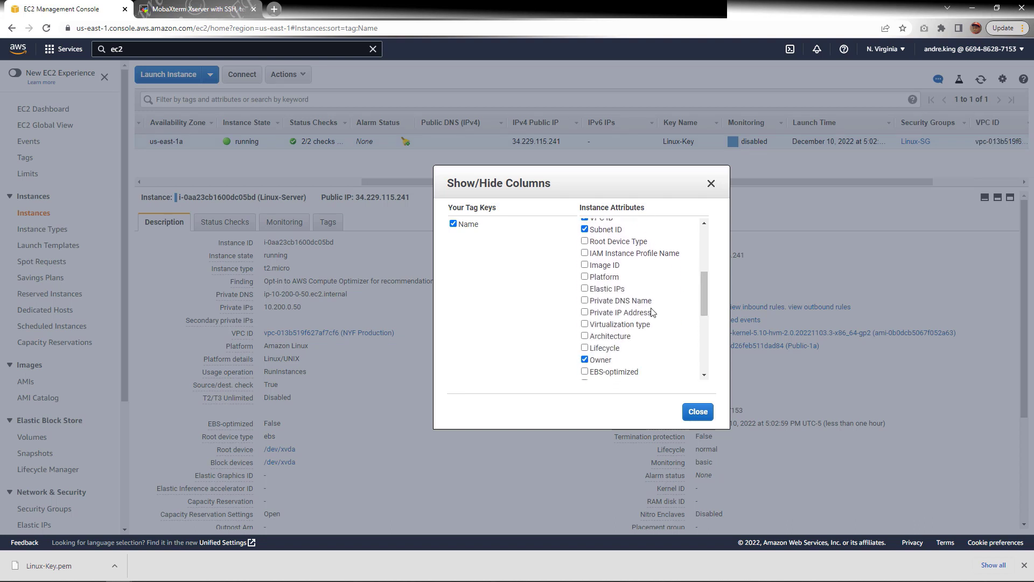
scroll(702, 302, down, 1)
scroll(702, 305, down, 1)
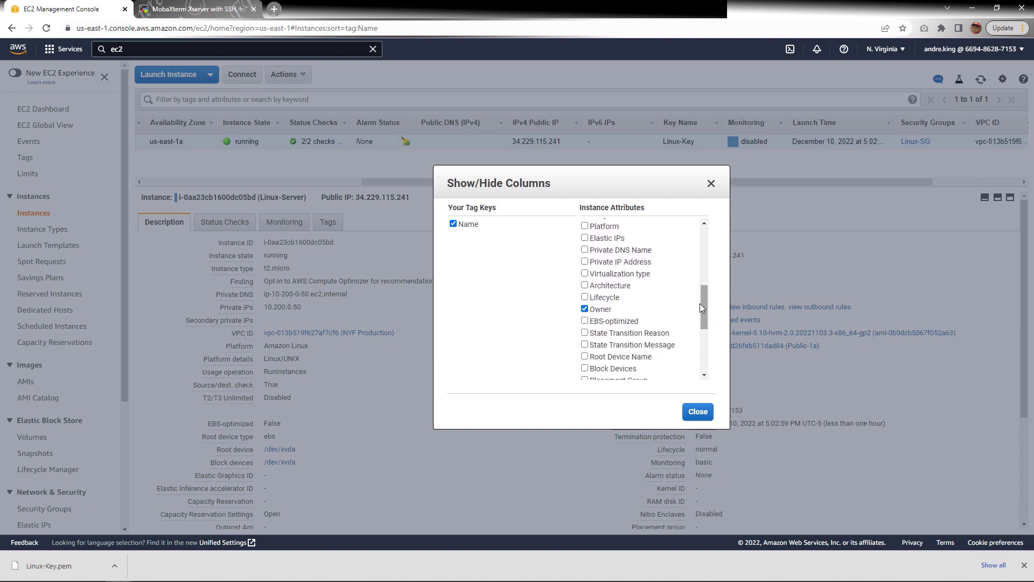
click(585, 262)
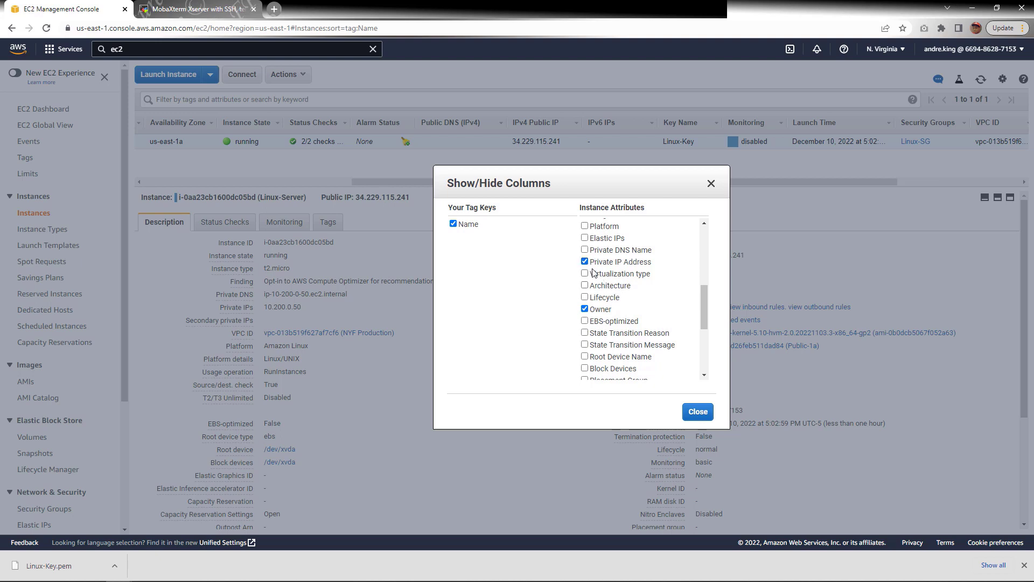
click(699, 412)
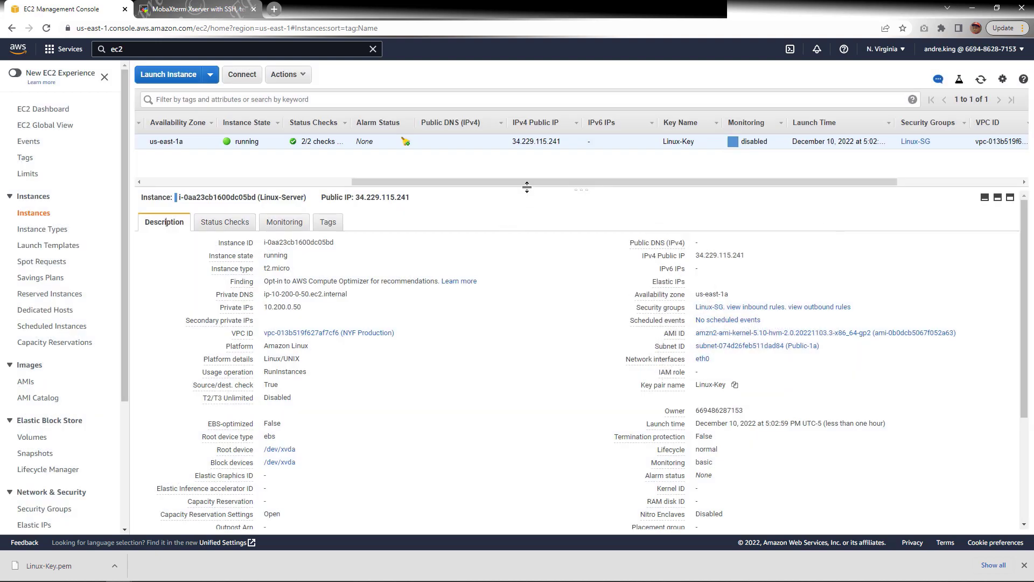
drag(536, 187, 663, 186)
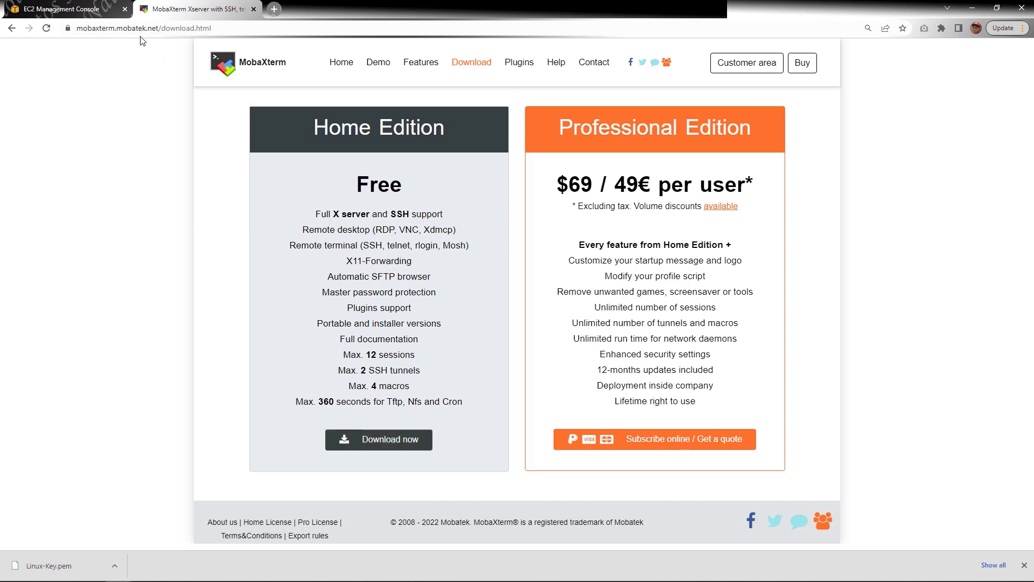
Return to the EC2 console and copy the public IPv4 address of Linux-Server
click(62, 9)
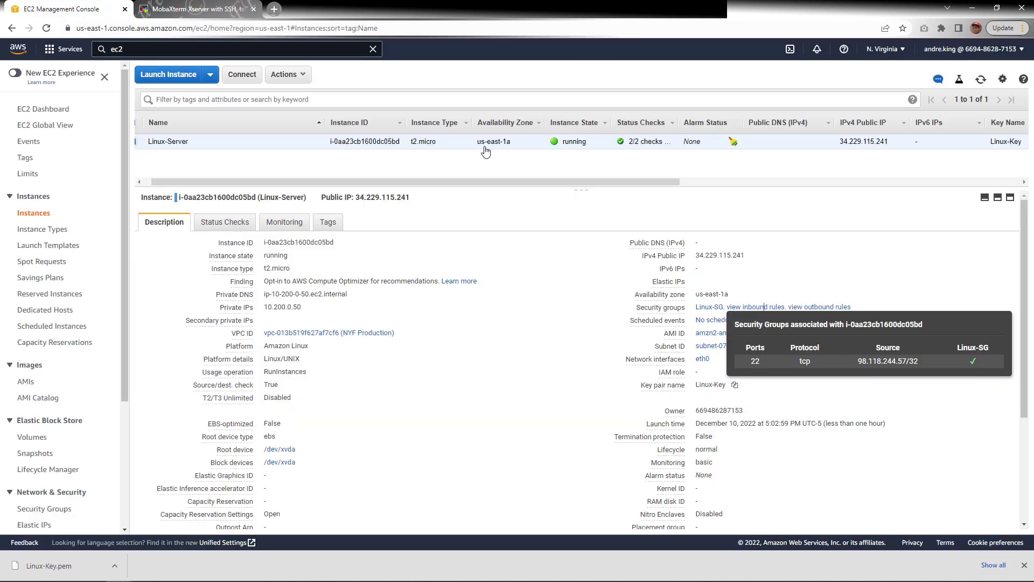
click(754, 257)
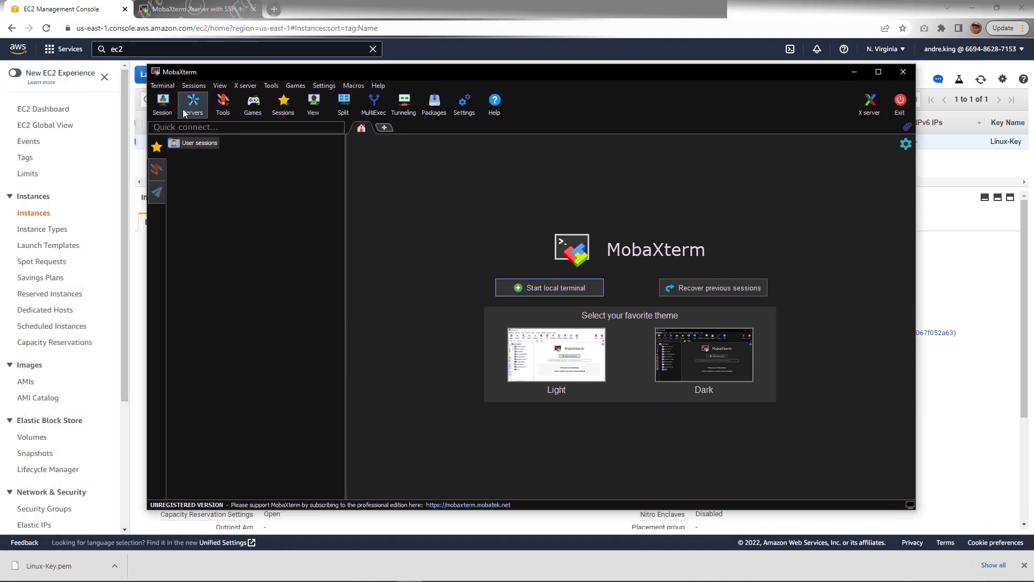
Create a new SSH session in MobaXterm with the copied address 34.229.115.241 as the remote host
click(168, 104)
click(300, 165)
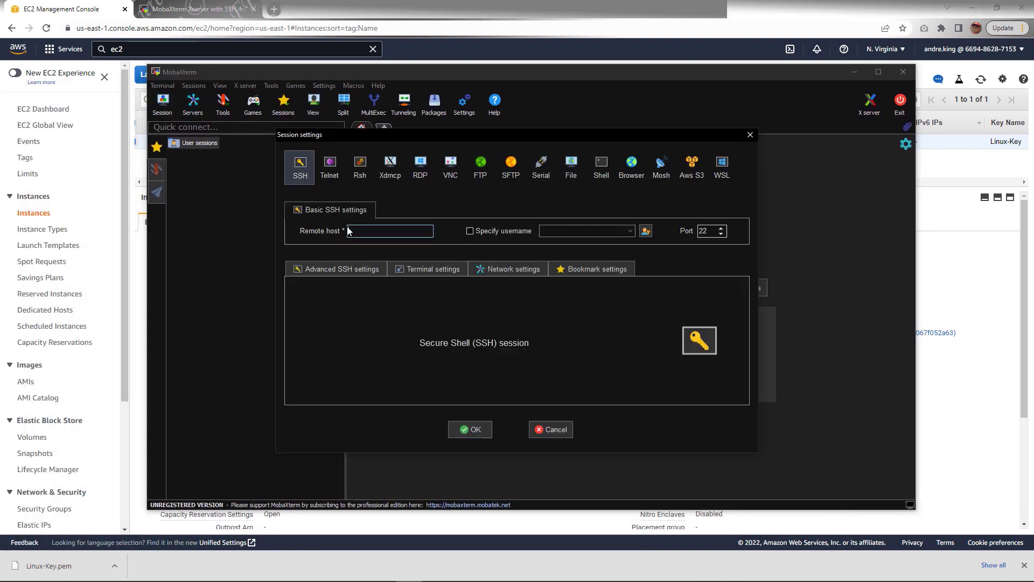
key(ctrl+v)
Enable private key authentication for the SSH session using Linux-Key.pem from the Downloads folder
click(355, 269)
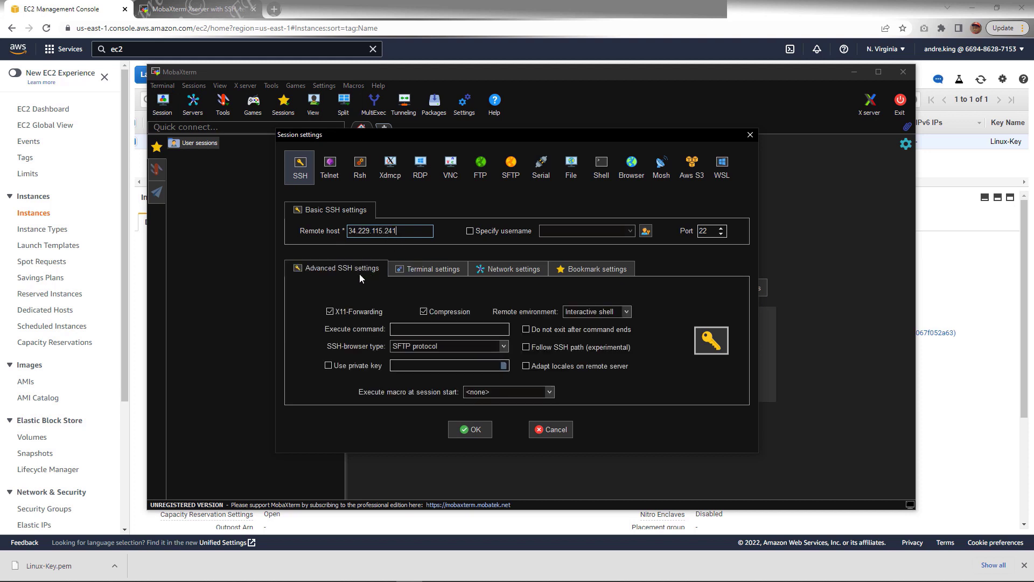
click(328, 365)
click(501, 368)
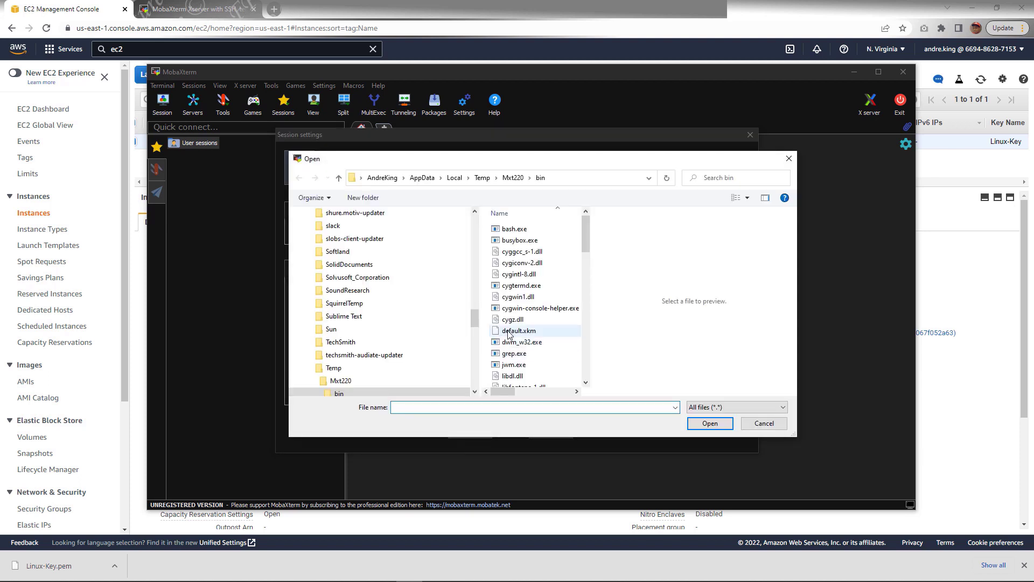
scroll(473, 286, up, 10)
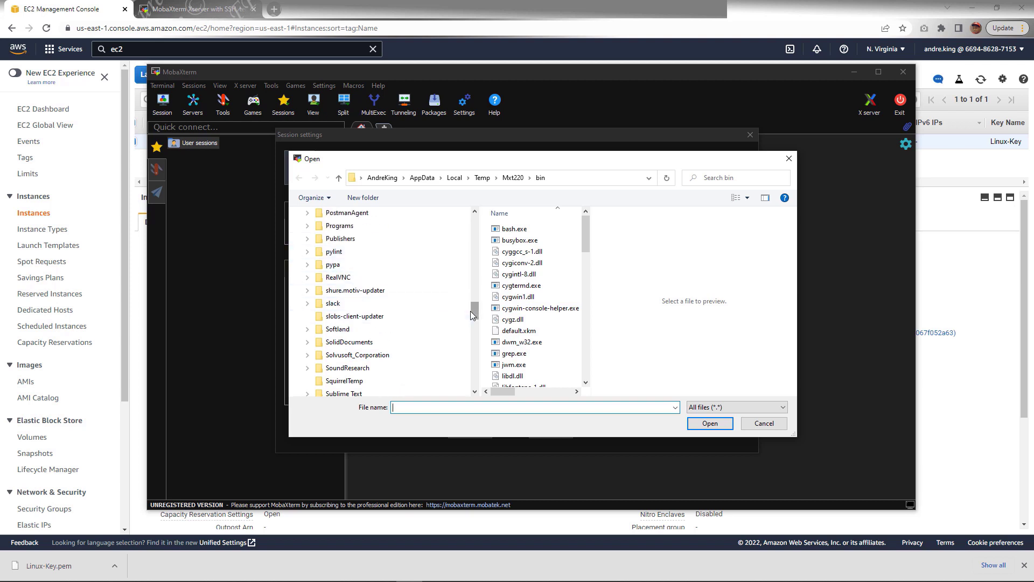
scroll(471, 257, up, 10)
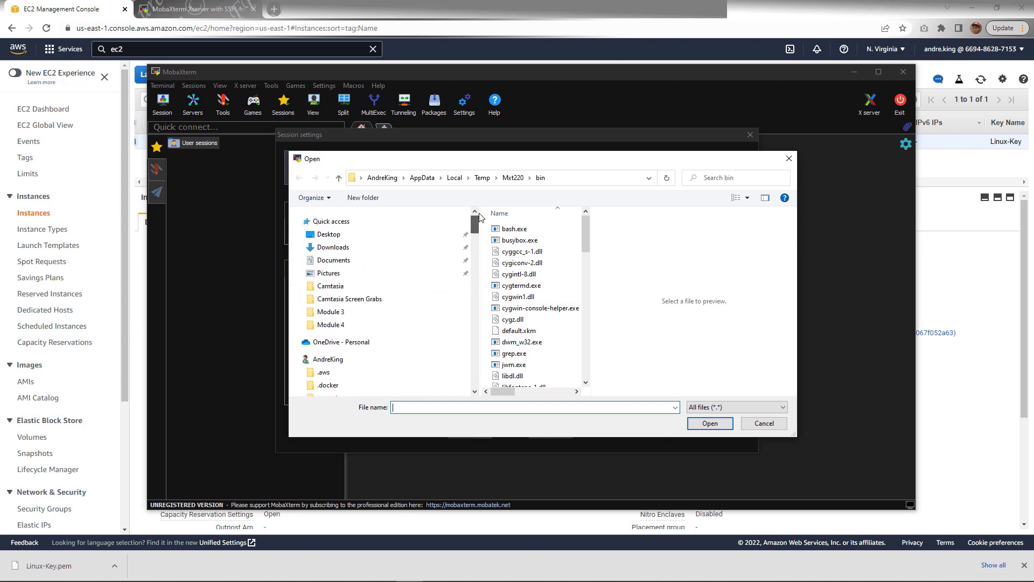
click(345, 251)
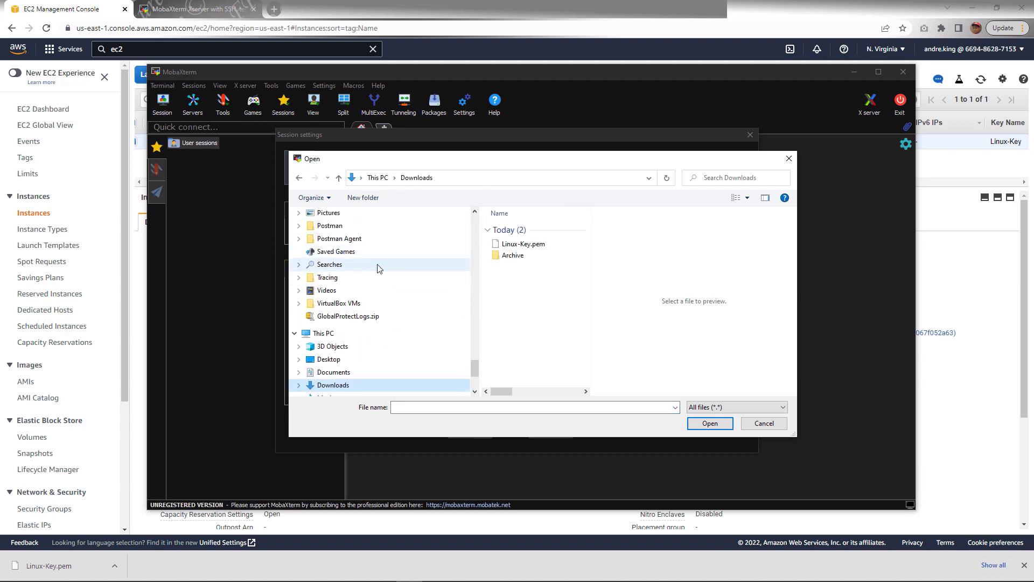
click(523, 248)
double_click(522, 247)
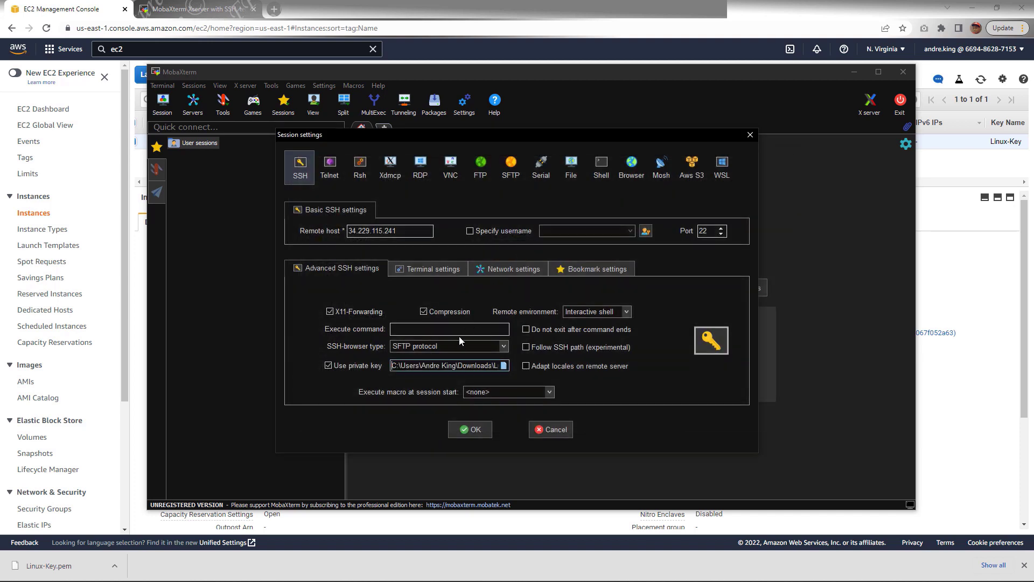
Start the configured SSH session and log in to the instance as ec2-user
click(469, 430)
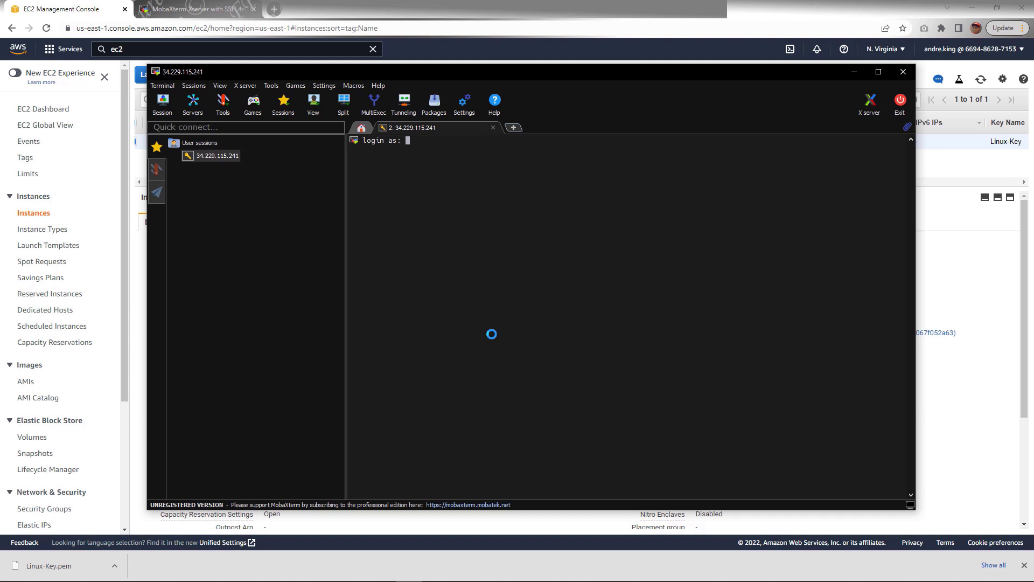
text(ec2-user)
key(Return)
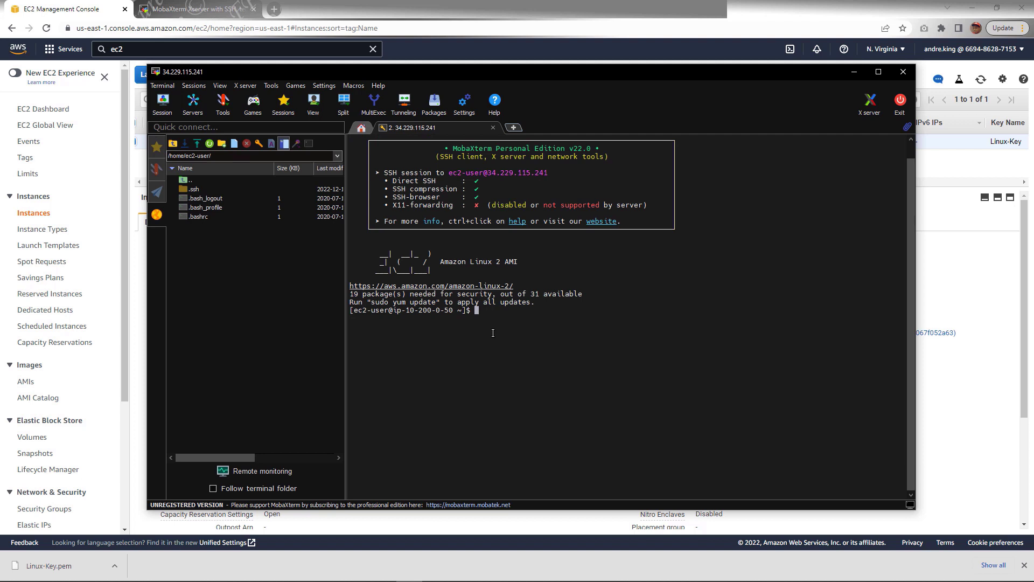
key(Return)
key(Return)
key(Return)
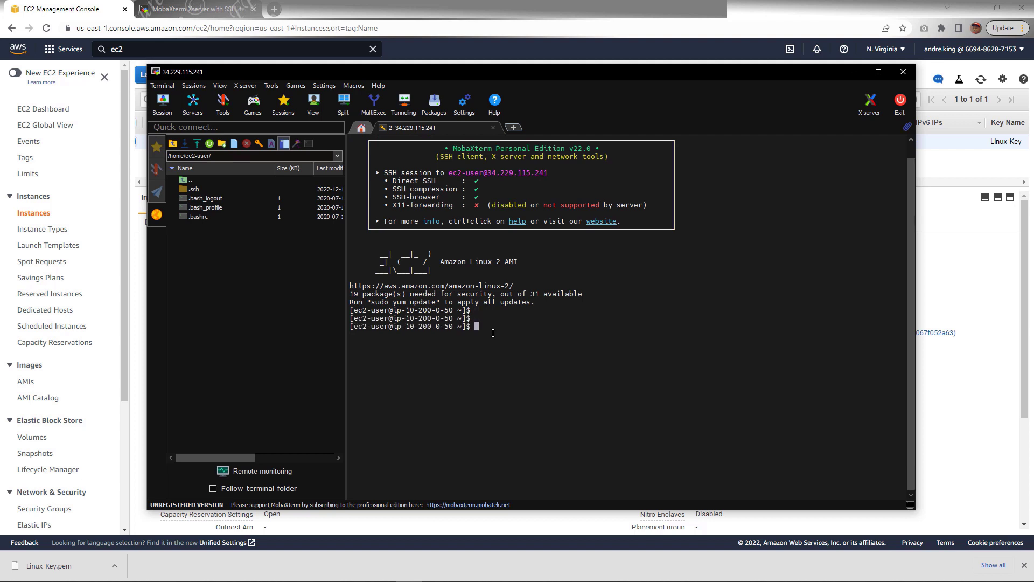
Check the server's network interface configuration with ifconfig
text(ifconfig)
key(Return)
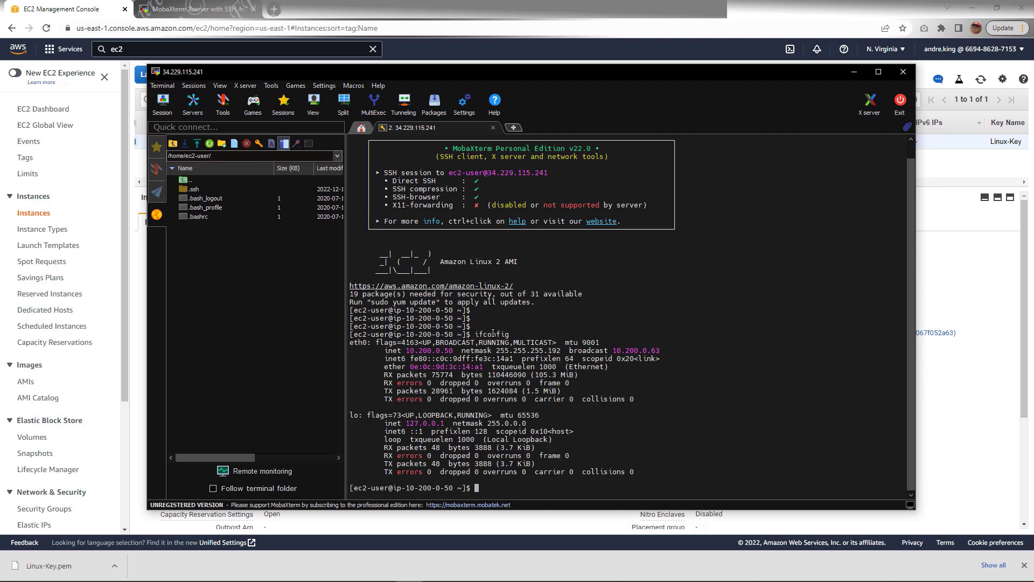
key(Return)
Test the server's internet connectivity by pinging 8.8.8.8, stopping the ping after a few replies
text(ping )
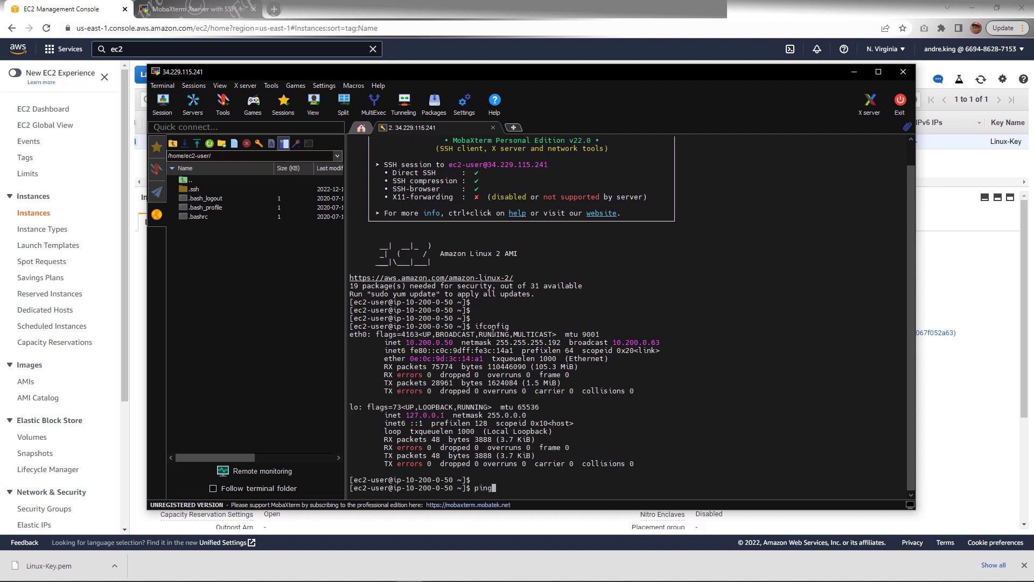
text(8.8.8.8)
key(Return)
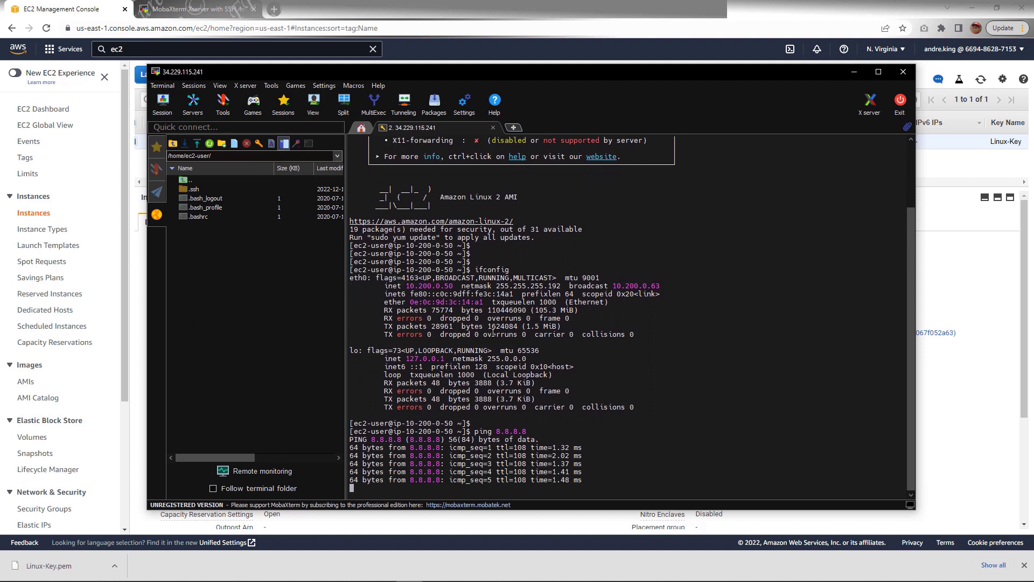
key(ctrl+c)
text(curl )
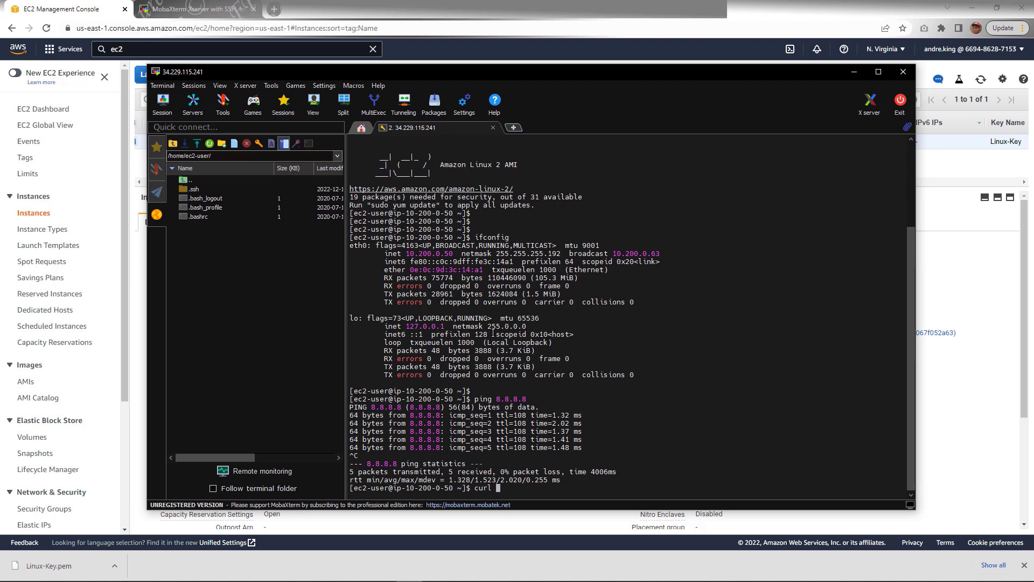
text(https://www.espn.com)
key(Return)
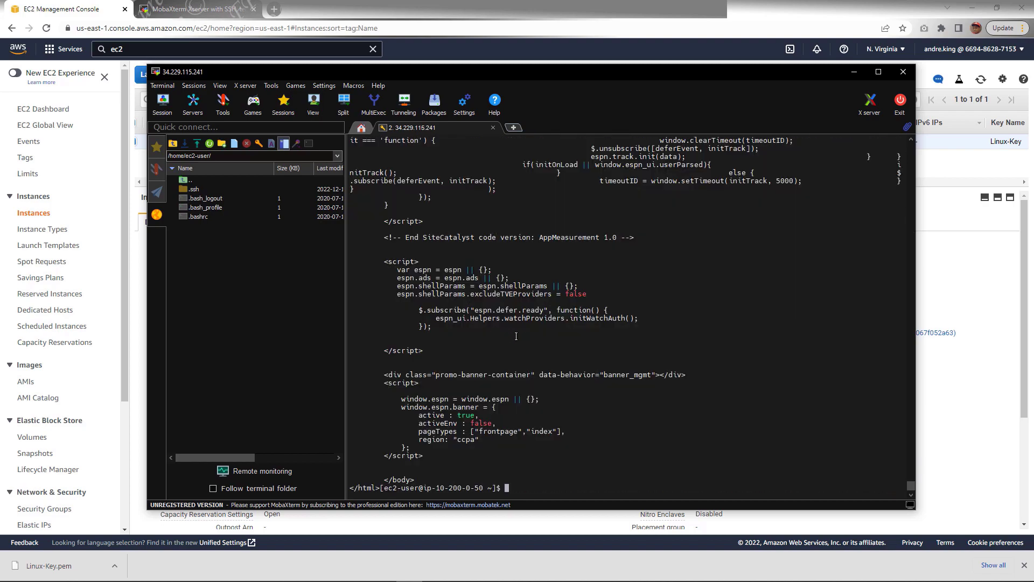
scroll(516, 336, up, 15)
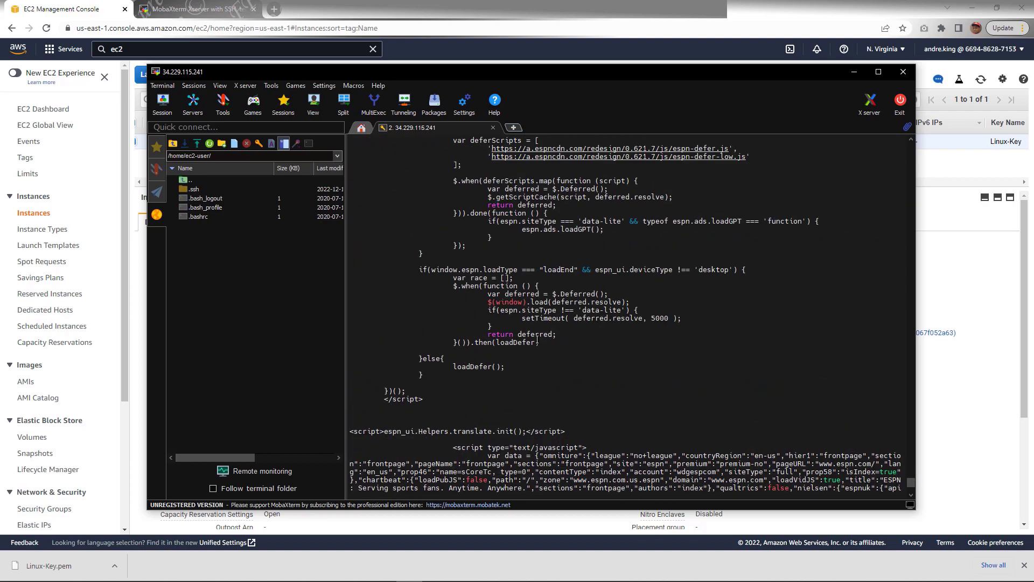
scroll(537, 339, down, 15)
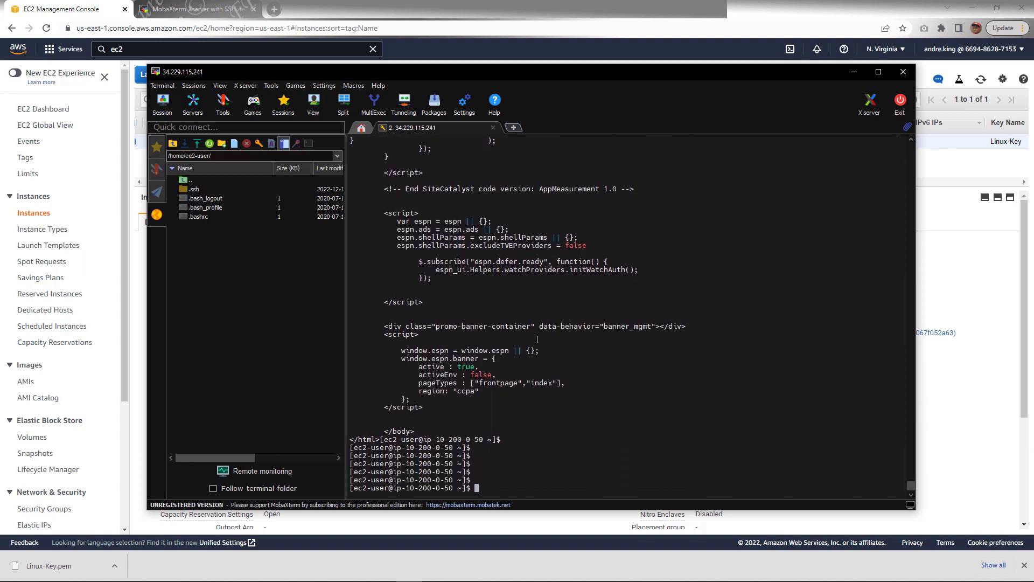